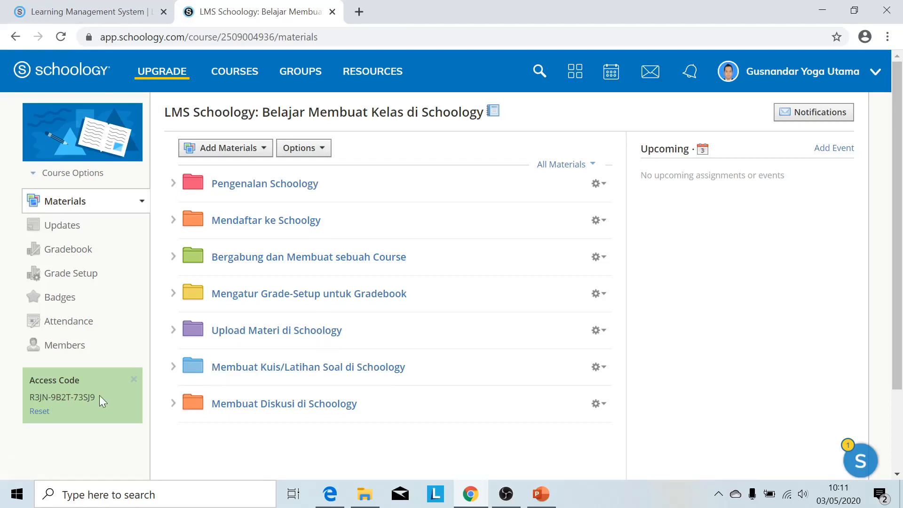
Select the course access code in the Materials page's left sidebar for copying.
{"action": "left_click_drag", "start_coordinate": [96, 397], "coordinate": [35, 397]}
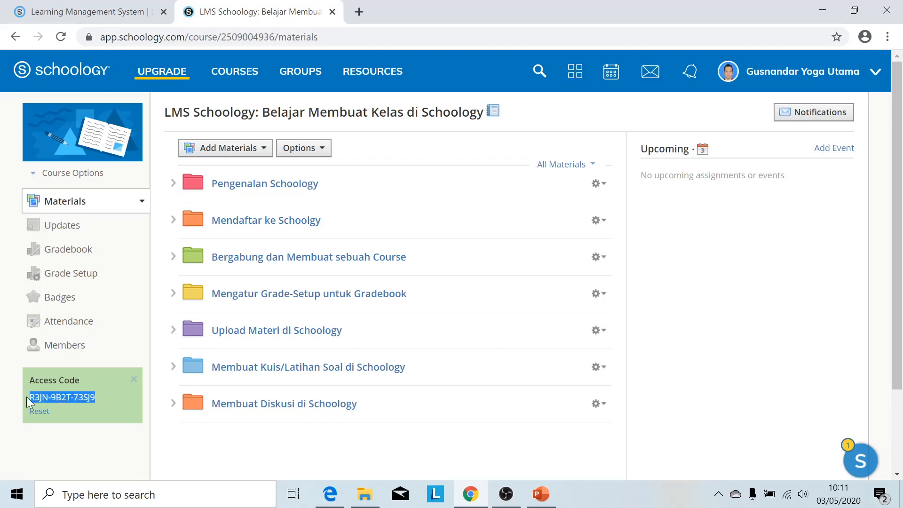
In Edge, start a student sign-up and submit the pasted course access code.
{"action": "left_click", "coordinate": [330, 493]}
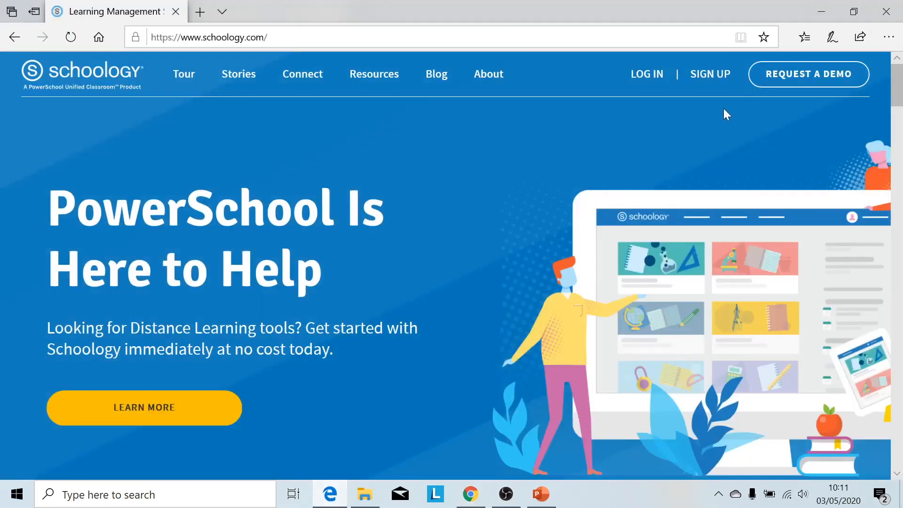
{"action": "mouse_move", "coordinate": [710, 76]}
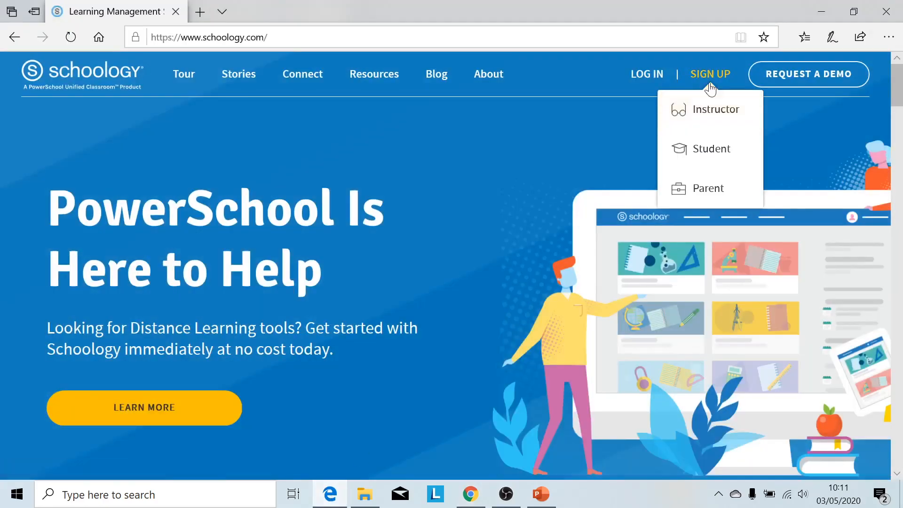
{"action": "left_click", "coordinate": [704, 152]}
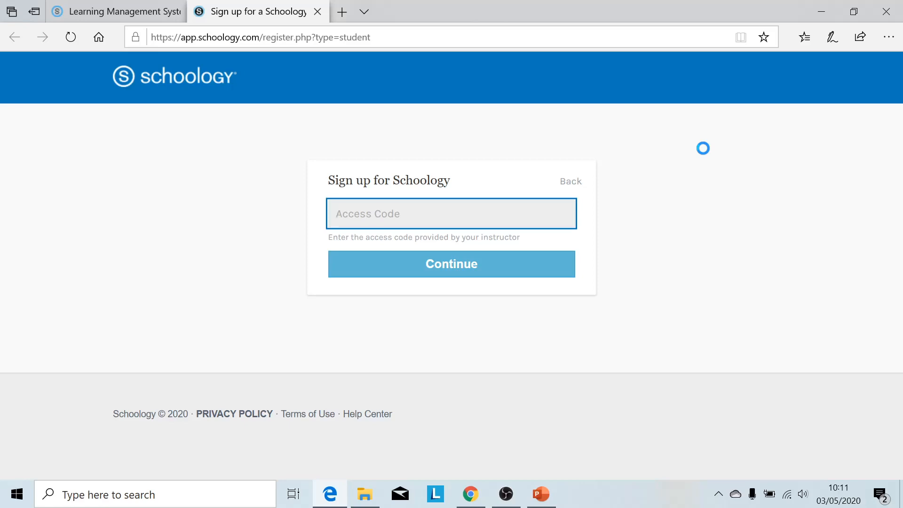
{"action": "key", "text": "ctrl+v"}
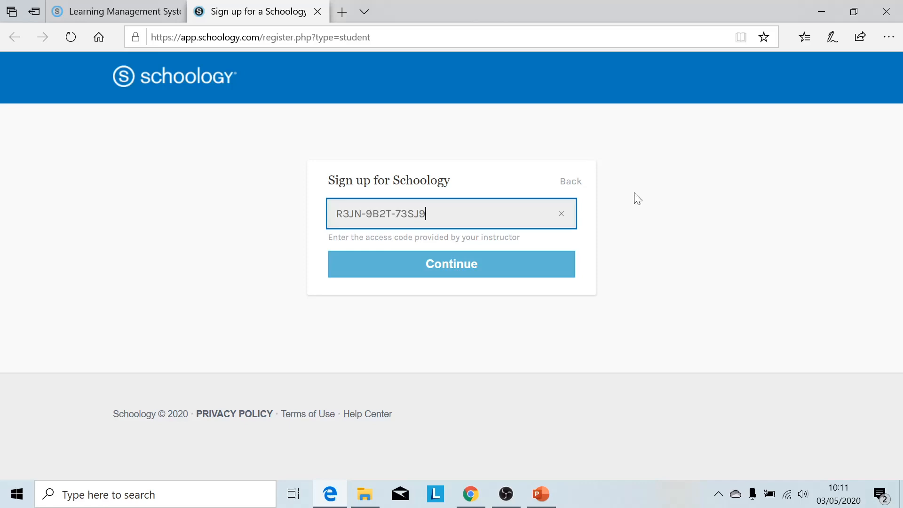
{"action": "left_click", "coordinate": [512, 275]}
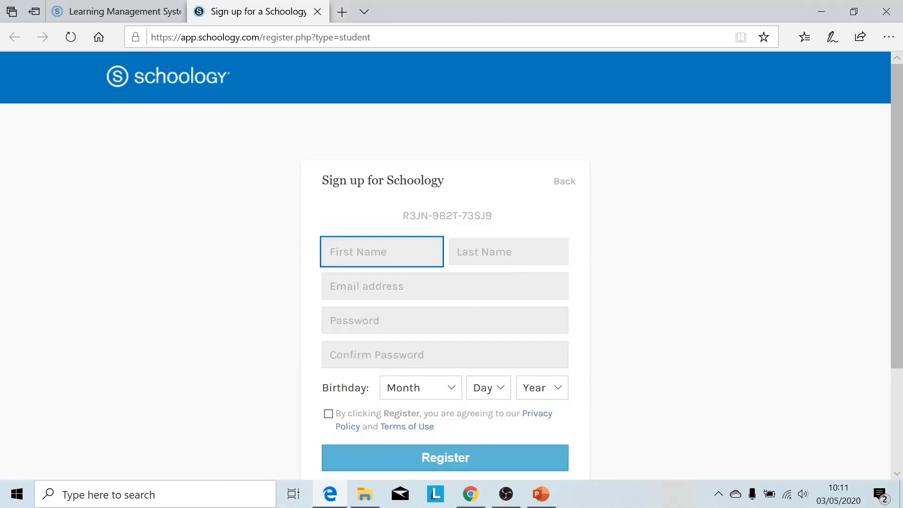
Fill in the student's first and last name, e-mail address and account password.
{"action": "scroll", "coordinate": [512, 274], "scroll_direction": "down", "scroll_amount": 1}
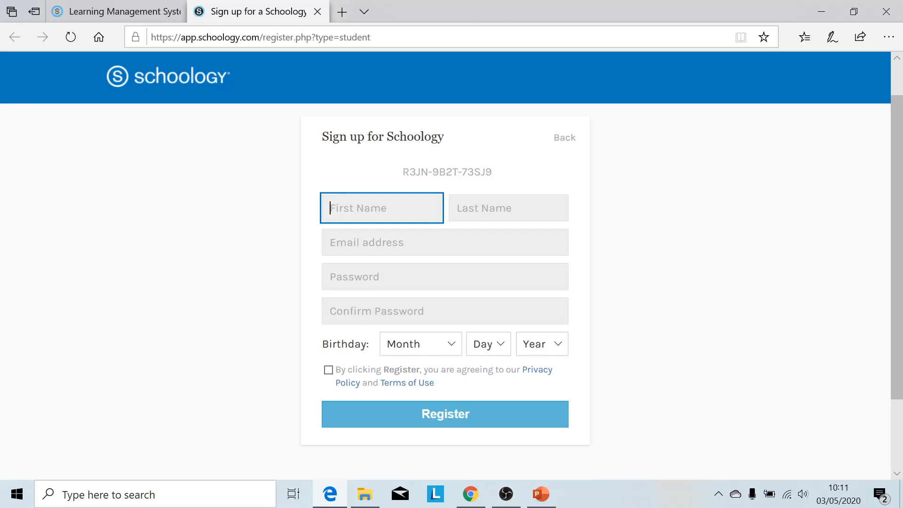
{"action": "key", "text": "Tab"}
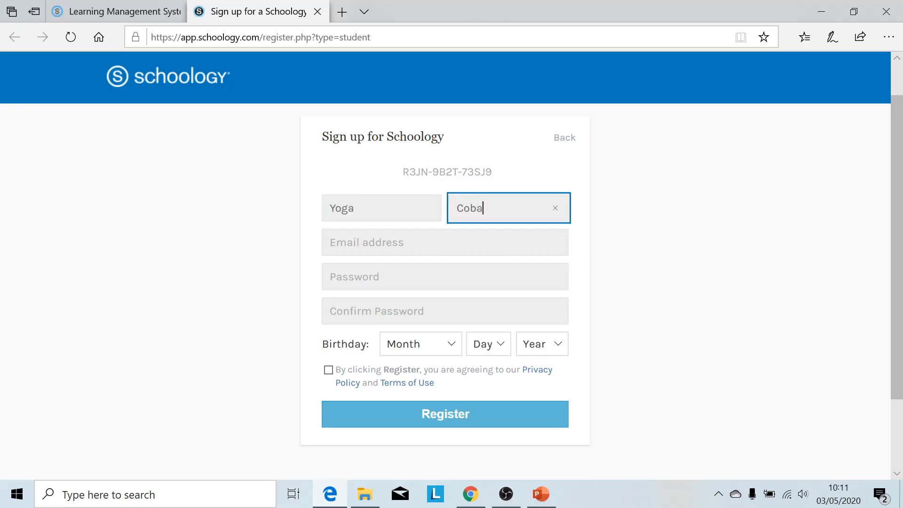
{"action": "key", "text": "Tab"}
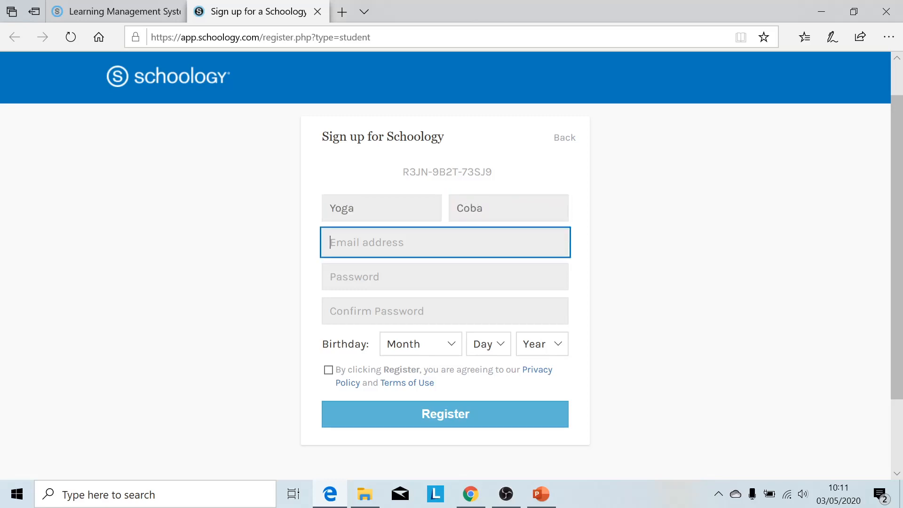
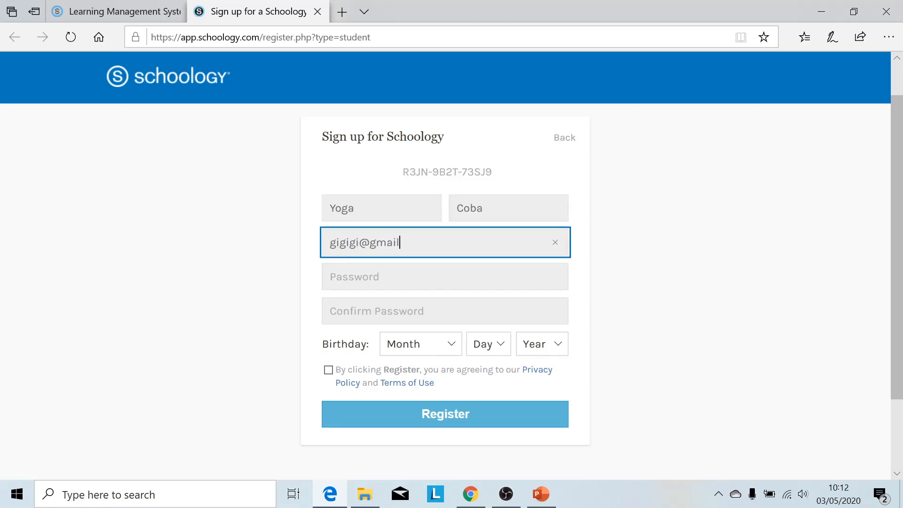
{"action": "key", "text": "Tab"}
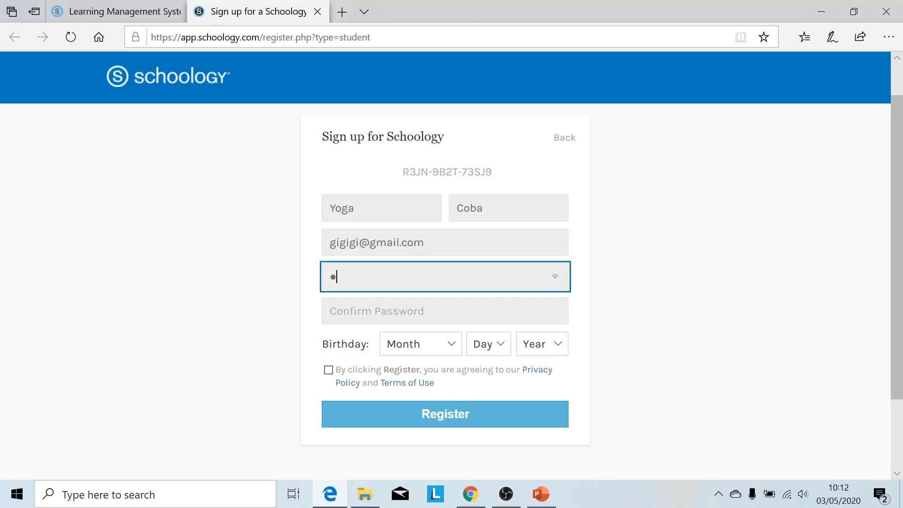
{"action": "key", "text": "Tab"}
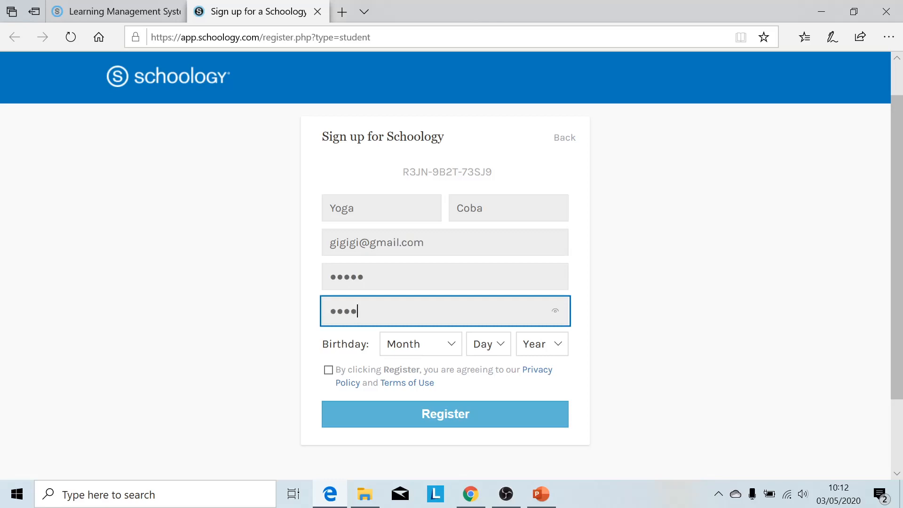
Set the birthday to April 15, 2003, accept the terms and register.
{"action": "left_click", "coordinate": [439, 347]}
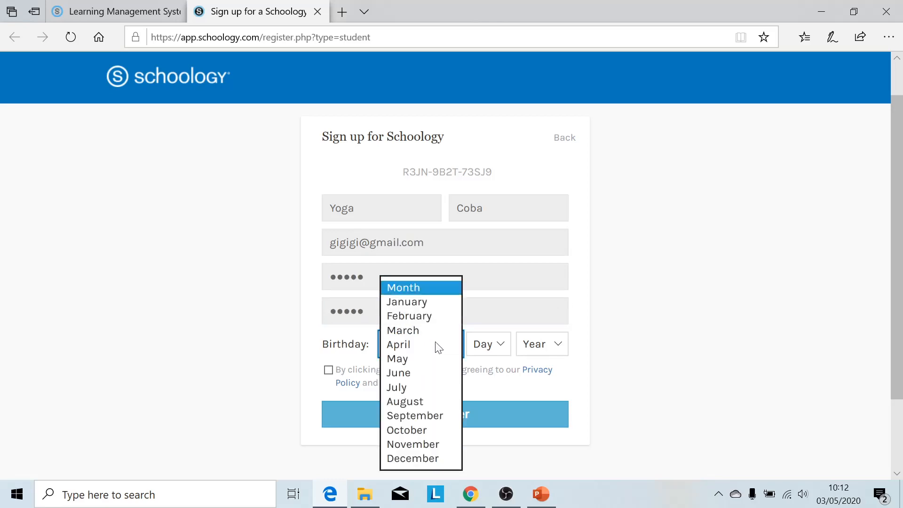
{"action": "left_click", "coordinate": [416, 344]}
{"action": "left_click", "coordinate": [489, 347]}
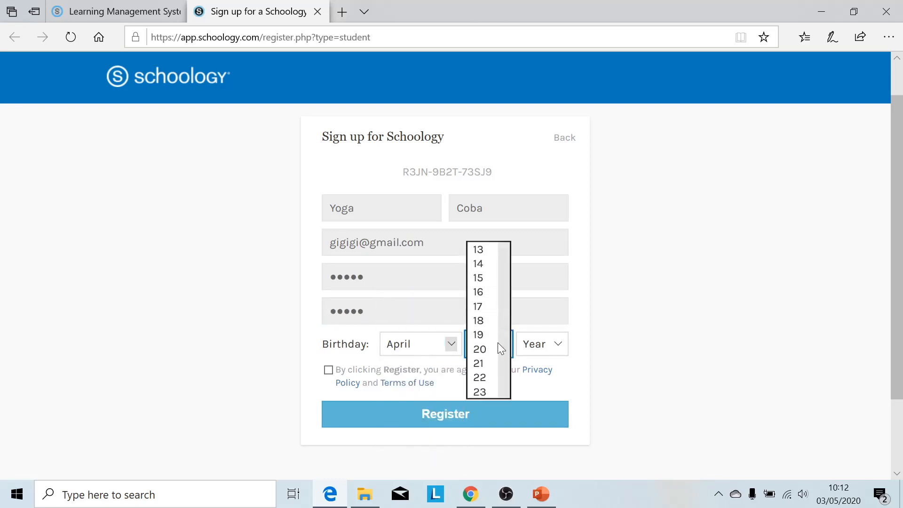
{"action": "left_click", "coordinate": [490, 282]}
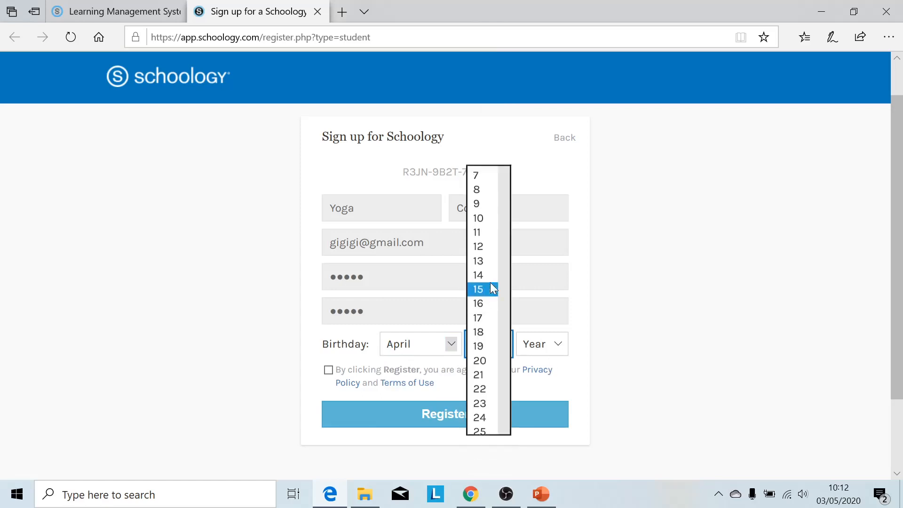
{"action": "left_click", "coordinate": [554, 344]}
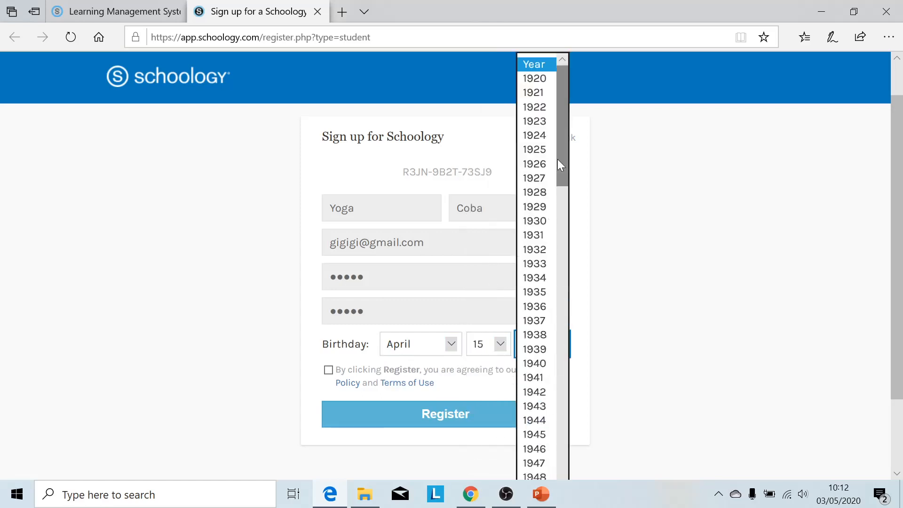
{"action": "left_click_drag", "start_coordinate": [557, 158], "coordinate": [574, 399]}
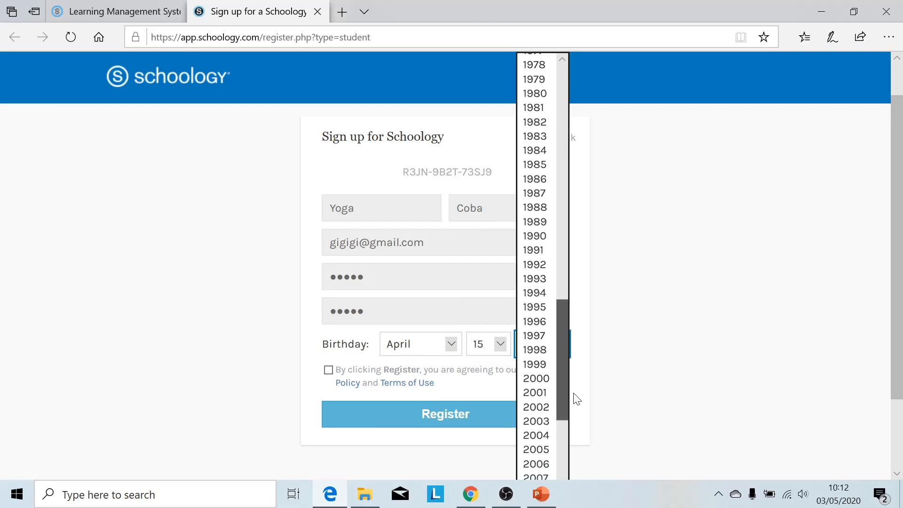
{"action": "left_click", "coordinate": [545, 420]}
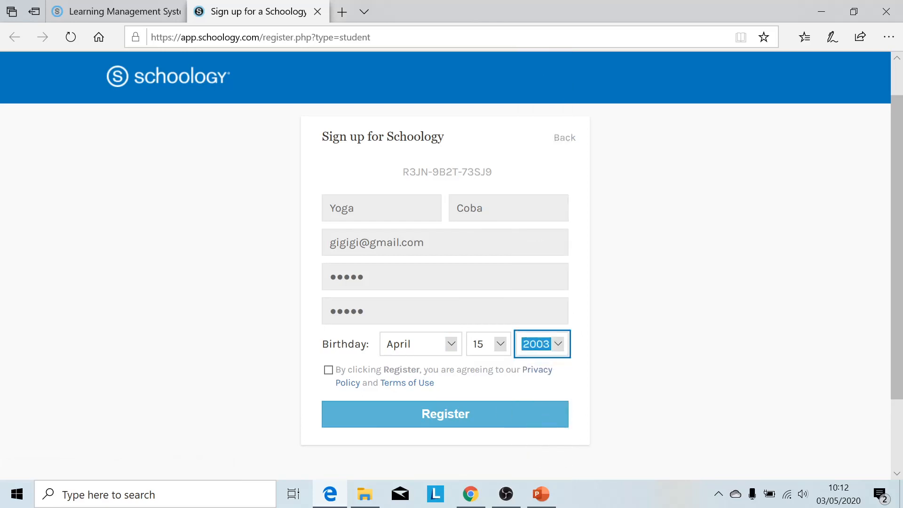
{"action": "left_click", "coordinate": [328, 369]}
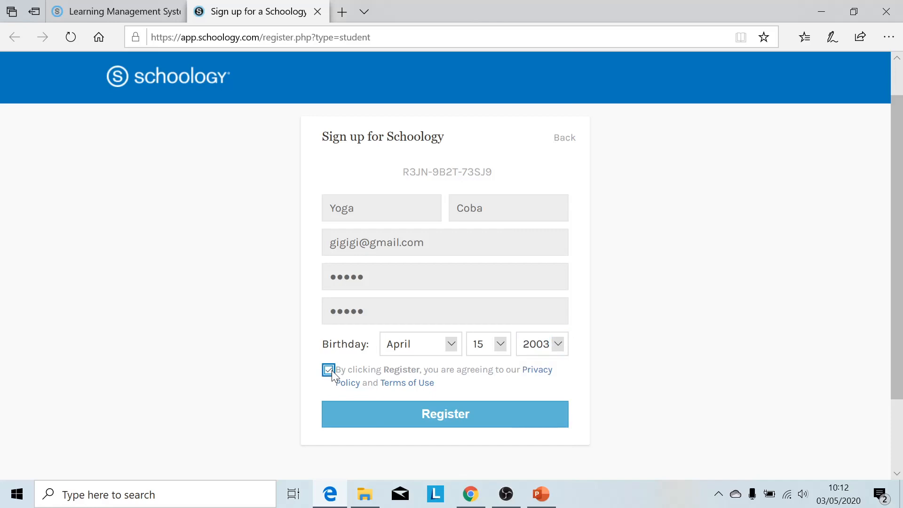
{"action": "left_click", "coordinate": [371, 423]}
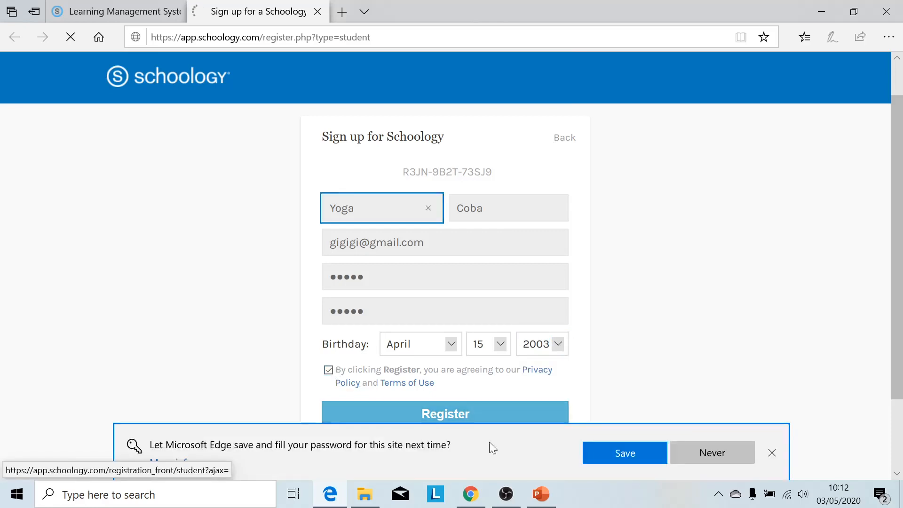
Decline saving the password and open the LMS Schoology course from the Course Dashboard.
{"action": "left_click", "coordinate": [693, 458]}
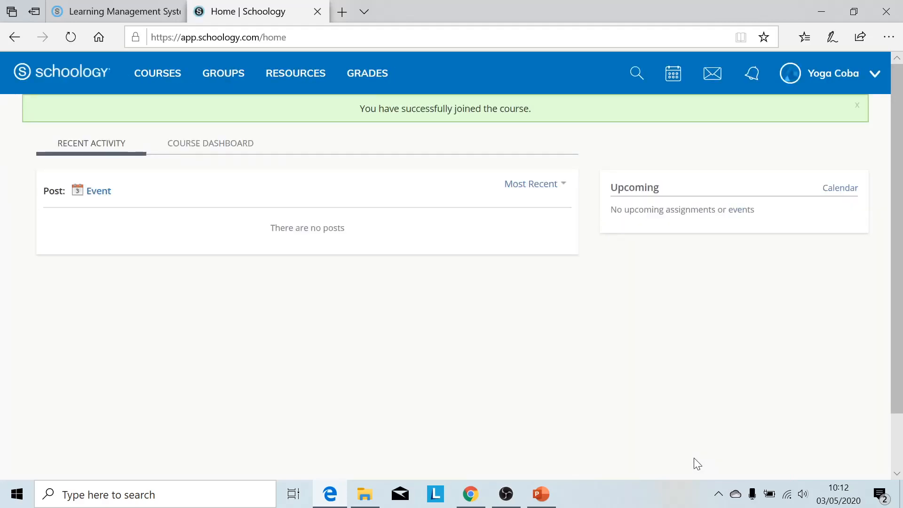
{"action": "left_click", "coordinate": [240, 148]}
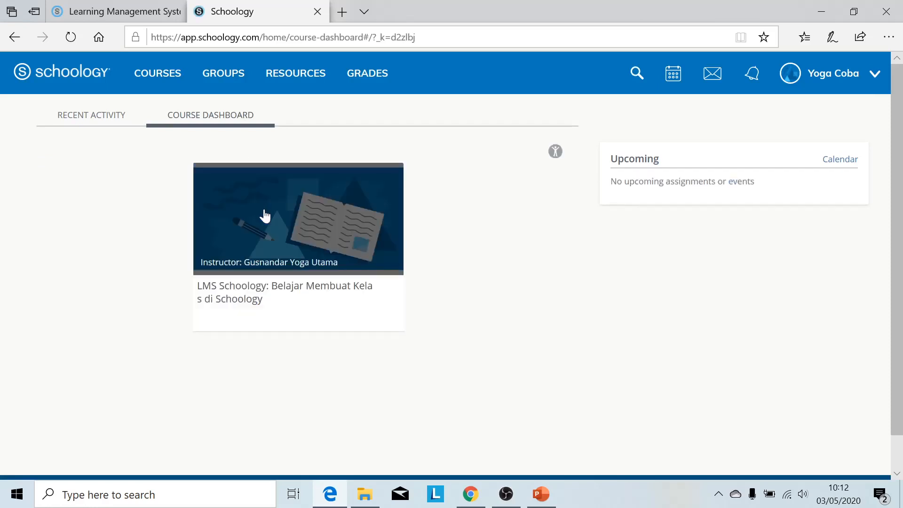
{"action": "left_click", "coordinate": [265, 215]}
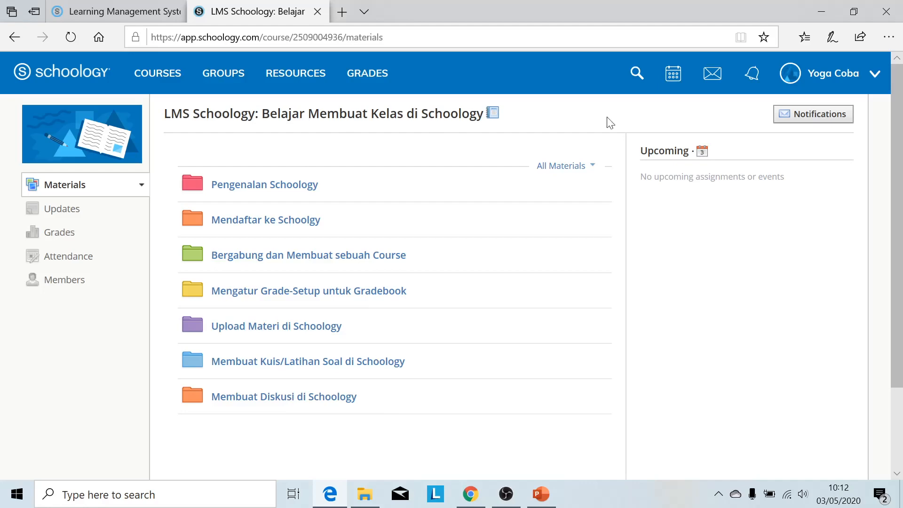
Back in the instructor's Chrome window, go to Grade Setup and start adding a grading category.
{"action": "left_click", "coordinate": [822, 12]}
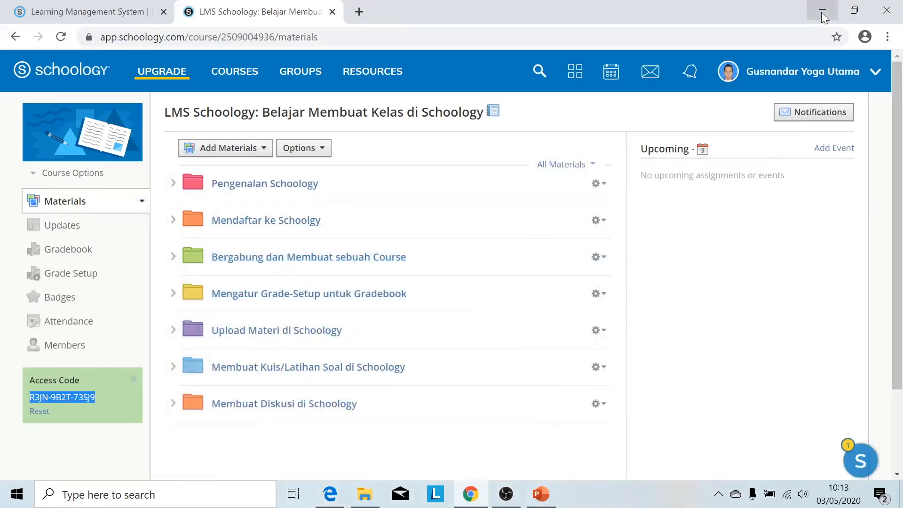
{"action": "left_click", "coordinate": [750, 227]}
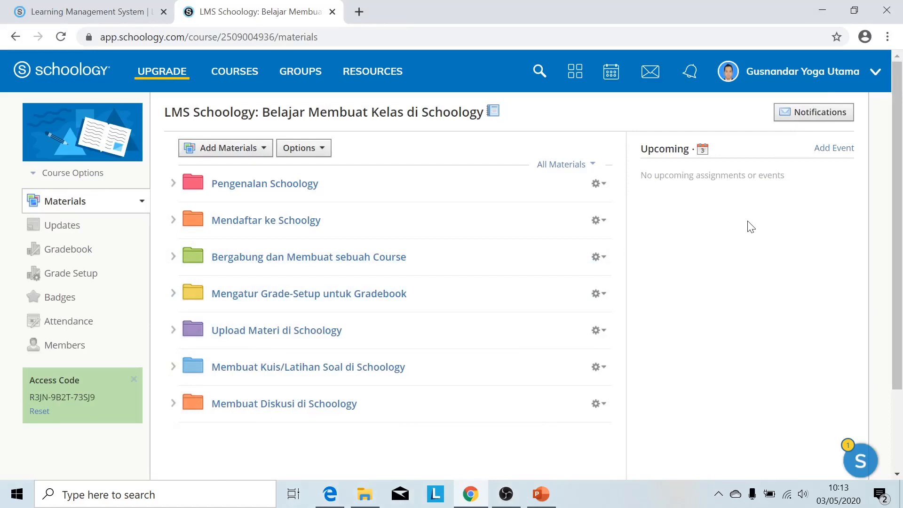
{"action": "left_click", "coordinate": [68, 274]}
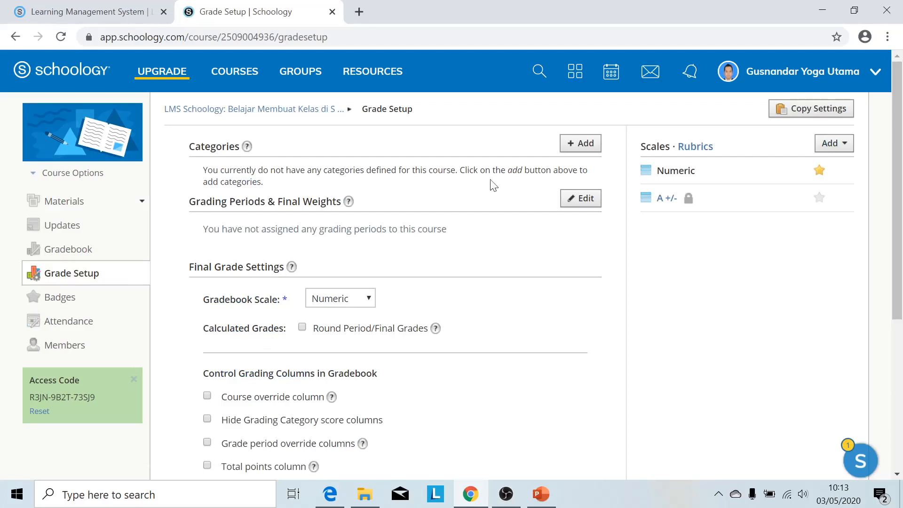
{"action": "left_click", "coordinate": [570, 146]}
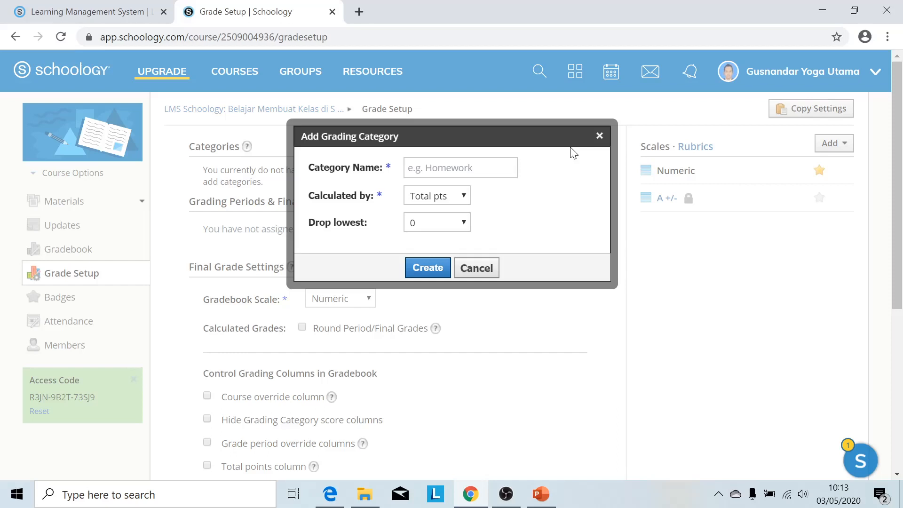
Create a Keaktifan grading category calculated by Total pts with Drop lowest 0.
{"action": "left_click", "coordinate": [461, 167]}
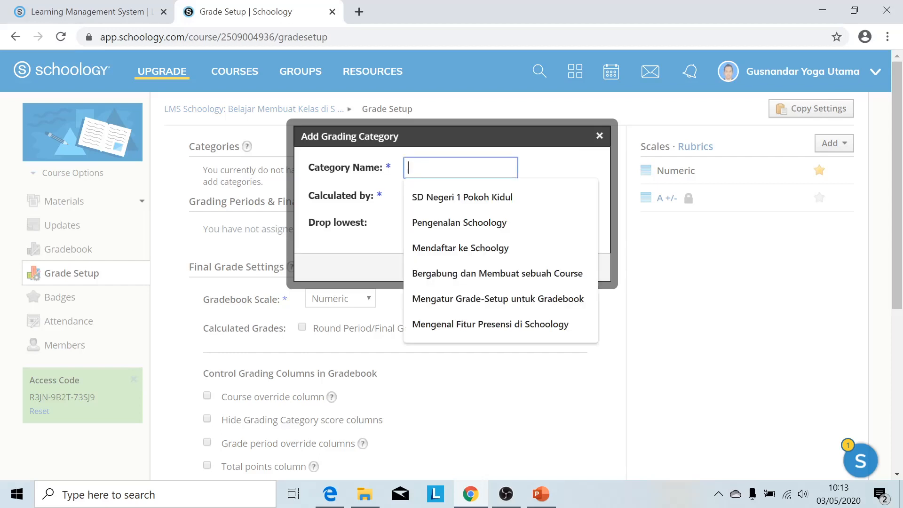
{"action": "type", "text": "Keaktifan"}
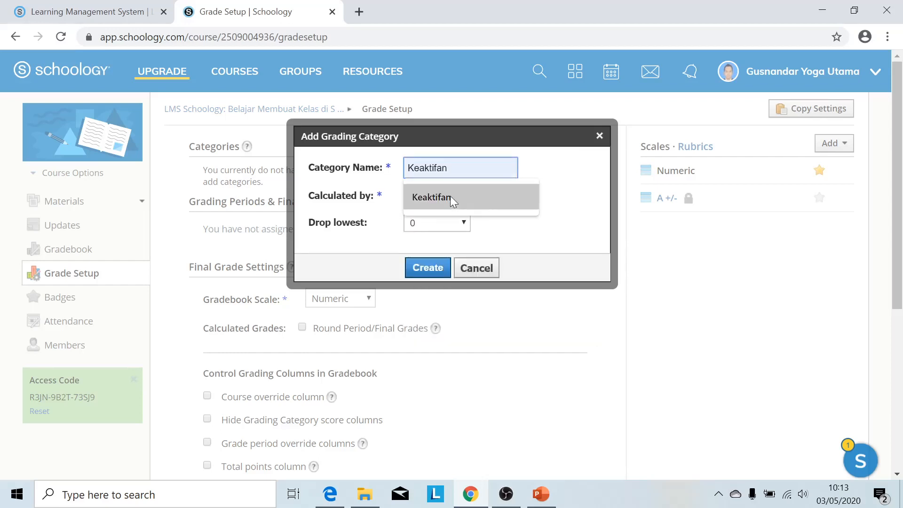
{"action": "left_click", "coordinate": [452, 201]}
{"action": "left_click", "coordinate": [463, 197]}
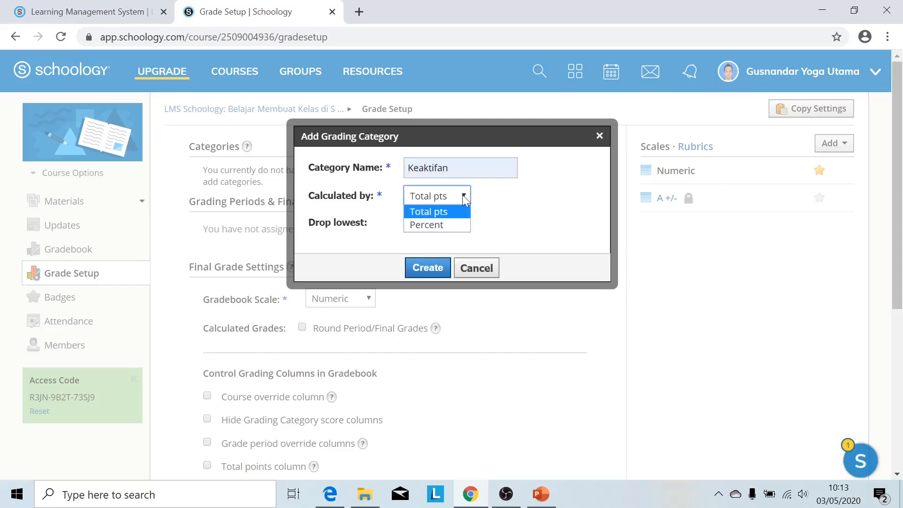
{"action": "left_click", "coordinate": [464, 198]}
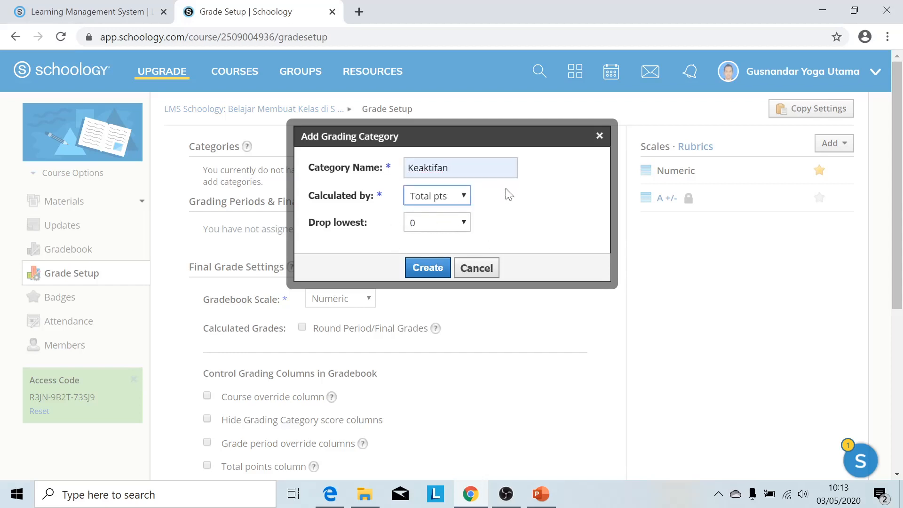
{"action": "left_click", "coordinate": [427, 269]}
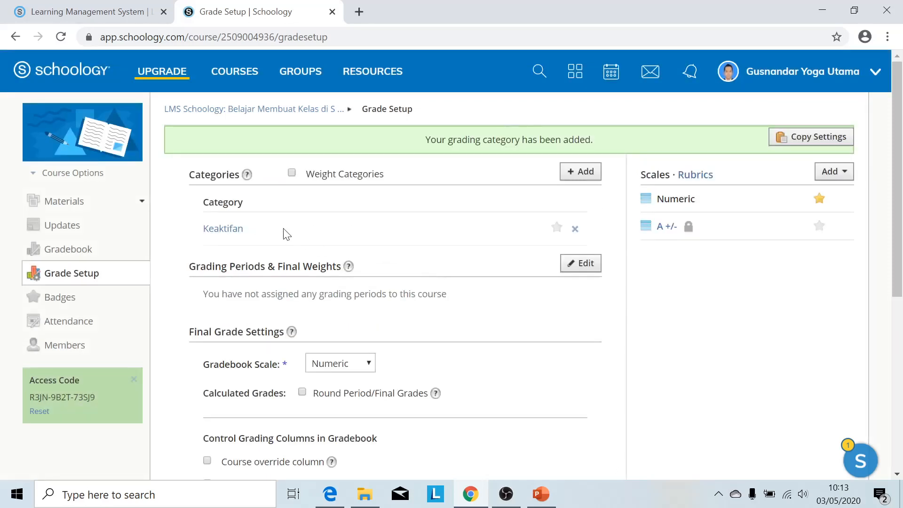
Add a Tugas grading category.
{"action": "left_click", "coordinate": [570, 174]}
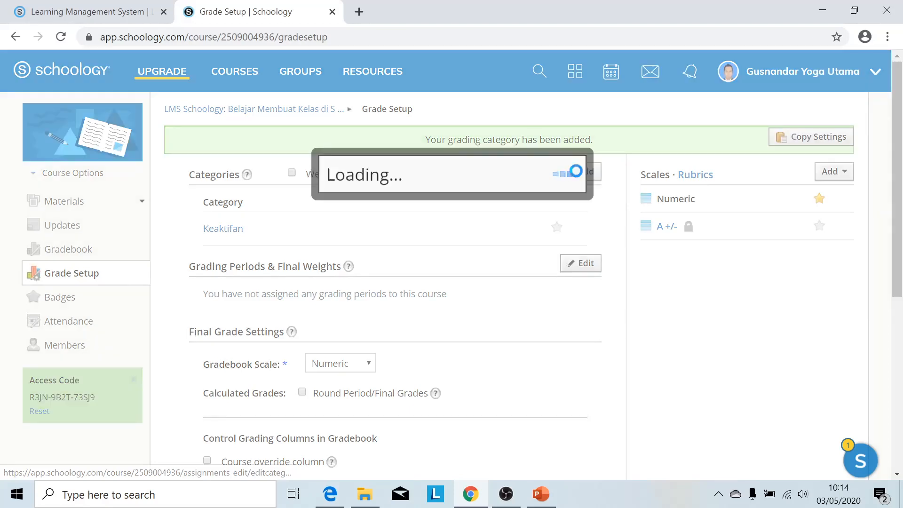
{"action": "left_click", "coordinate": [460, 168]}
{"action": "type", "text": "Tugas"}
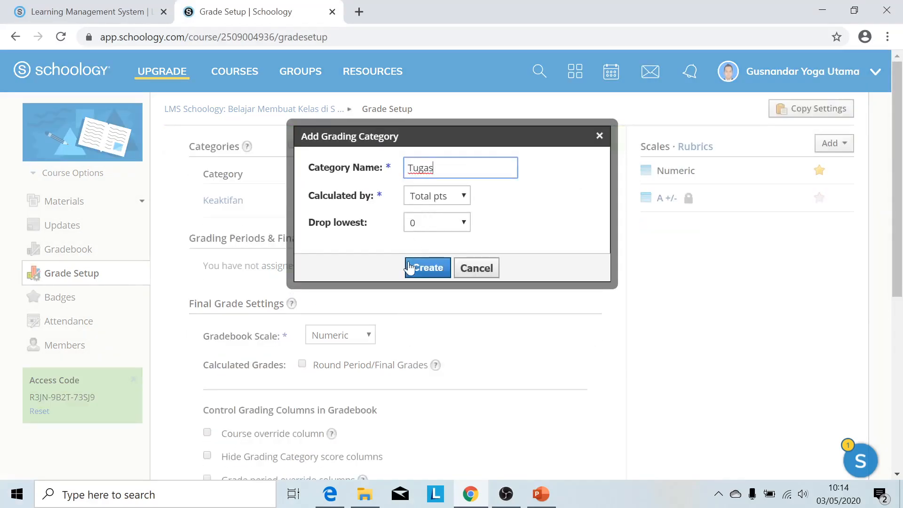
{"action": "left_click", "coordinate": [426, 267]}
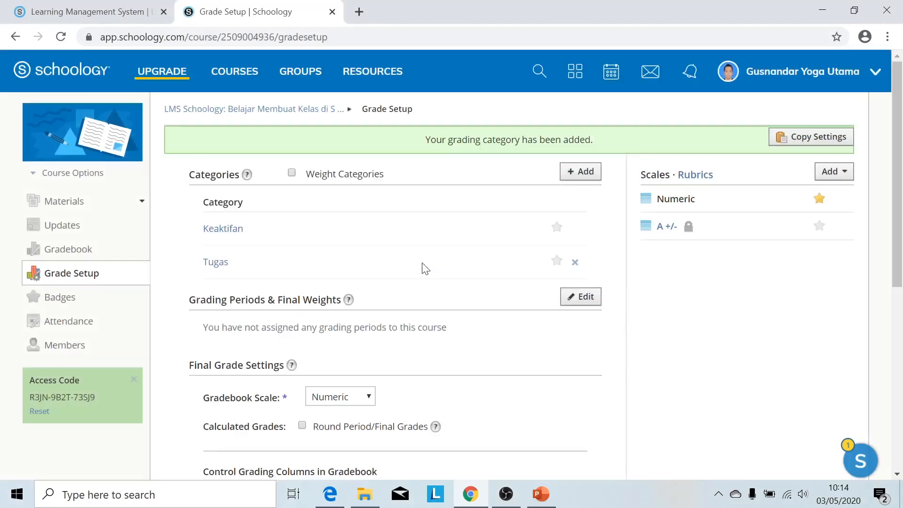
Add an Ulangan Harian grading category, fixing the mistyped name.
{"action": "left_click", "coordinate": [574, 171]}
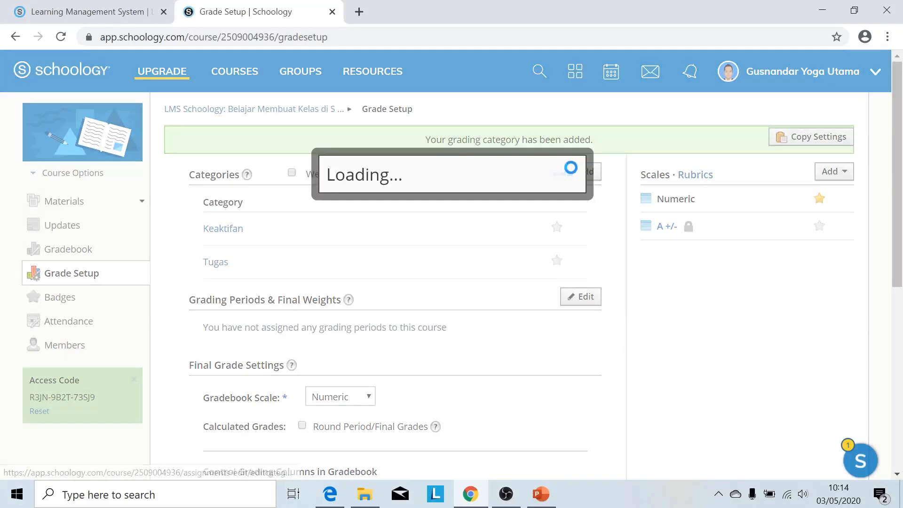
{"action": "left_click", "coordinate": [451, 168]}
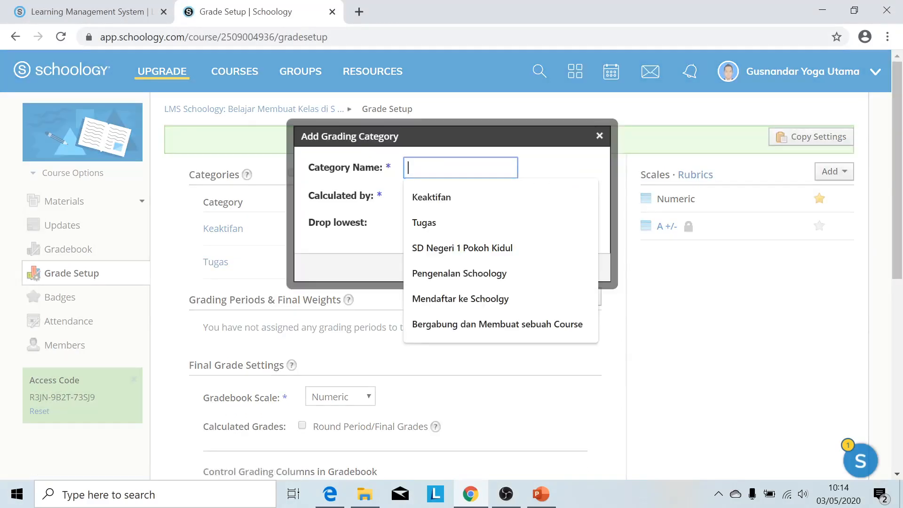
{"action": "type", "text": "Ula"}
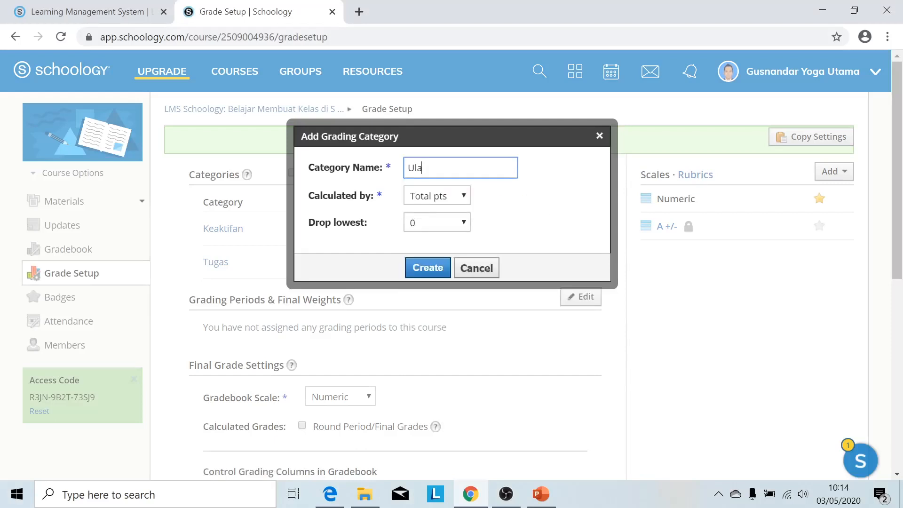
{"action": "type", "text": "ngan Haruan"}
{"action": "key", "text": "BackSpace"}
{"action": "key", "text": "BackSpace"}
{"action": "key", "text": "BackSpace"}
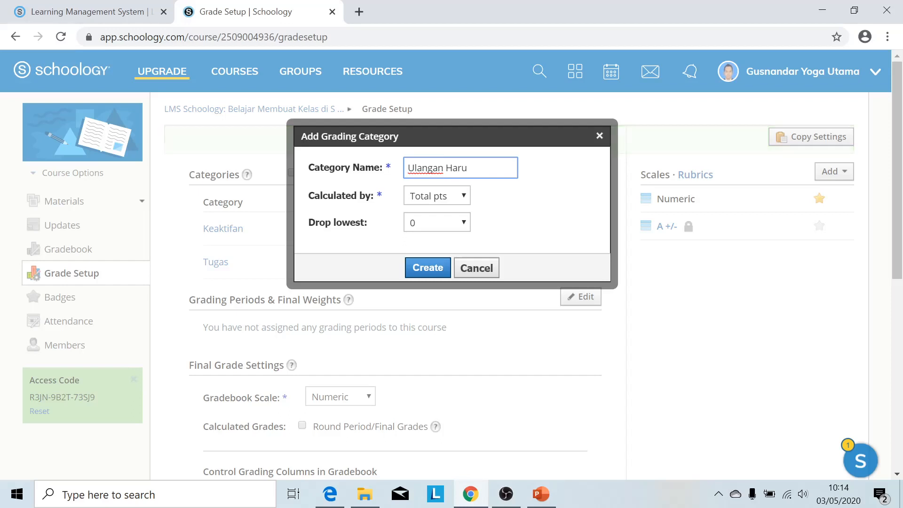
{"action": "type", "text": "ian"}
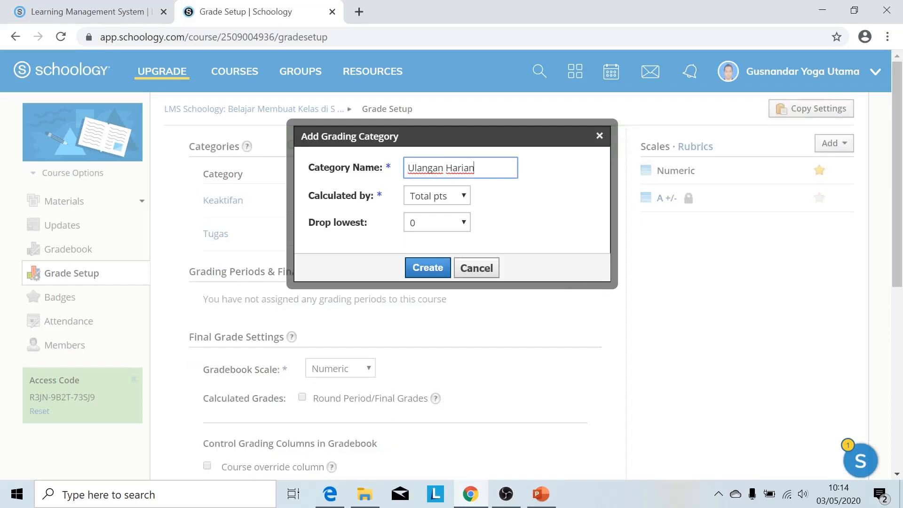
{"action": "left_click", "coordinate": [426, 269]}
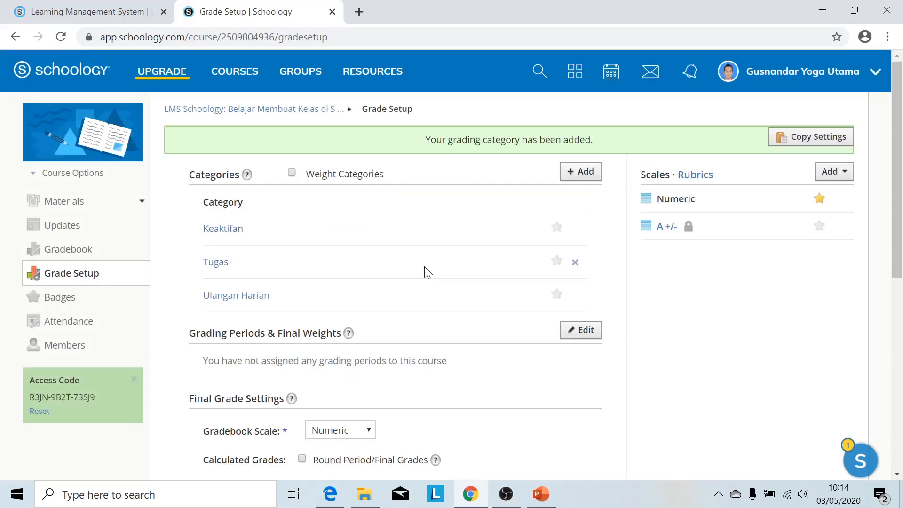
Add an Ujian Akhir grading category.
{"action": "left_click", "coordinate": [579, 171]}
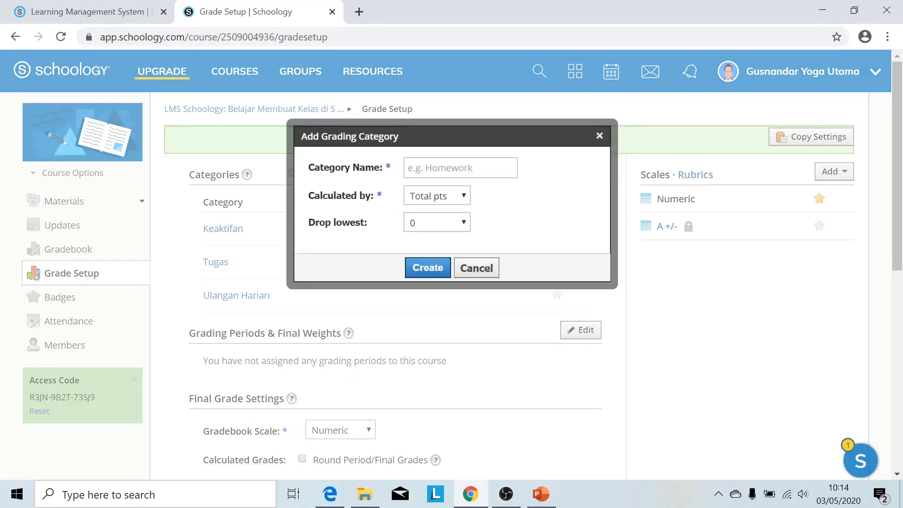
{"action": "left_click", "coordinate": [447, 170]}
{"action": "type", "text": "U"}
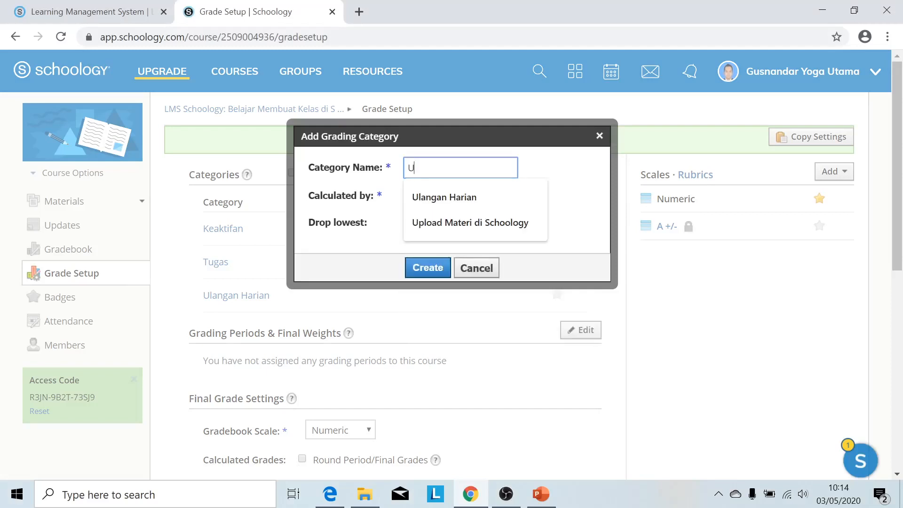
{"action": "type", "text": "jian Akhir"}
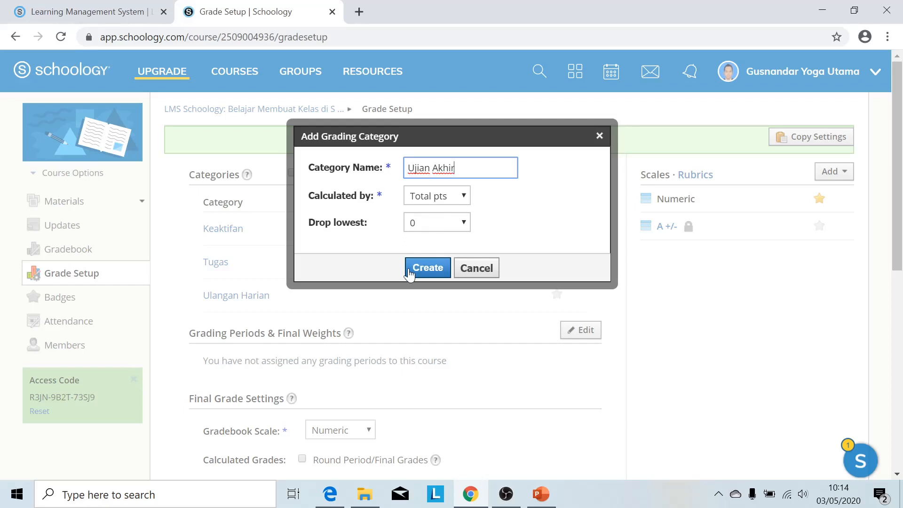
{"action": "left_click", "coordinate": [426, 267]}
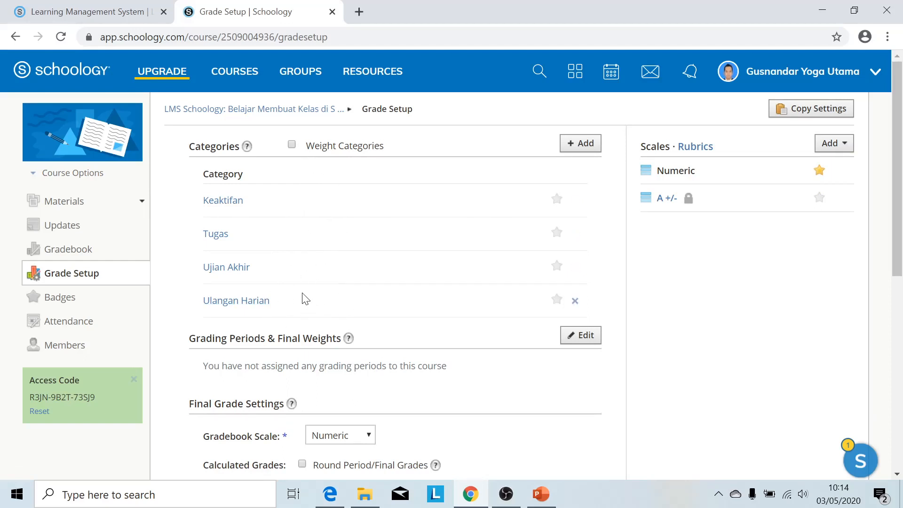
Turn on Weight Categories and give Keaktifan and Tugas a weight of 20 each.
{"action": "left_click", "coordinate": [291, 145]}
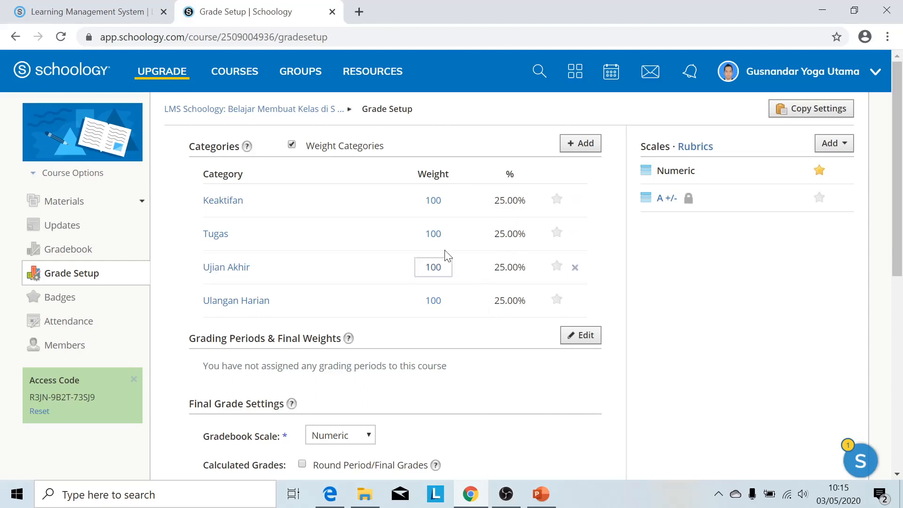
{"action": "left_click", "coordinate": [433, 200]}
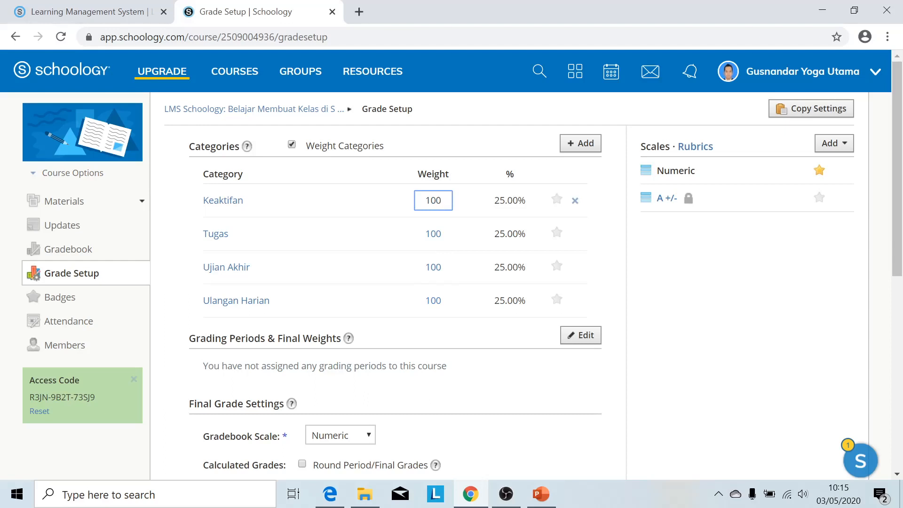
{"action": "key", "text": "BackSpace"}
{"action": "key", "text": "BackSpace"}
{"action": "key", "text": "BackSpace"}
{"action": "type", "text": "20"}
{"action": "left_click", "coordinate": [435, 234]}
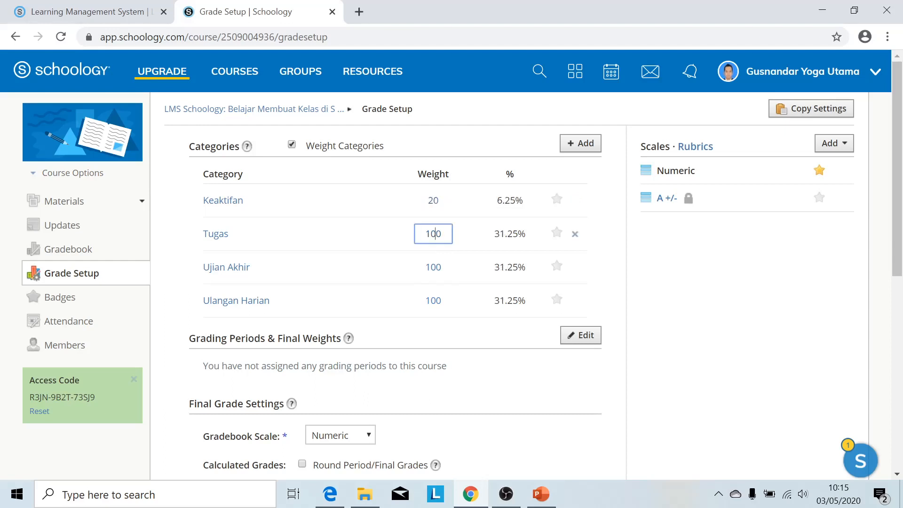
{"action": "key", "text": "BackSpace"}
{"action": "type", "text": "20"}
Give Ujian Akhir and Ulangan Harian a weight of 30 each.
{"action": "left_click", "coordinate": [440, 267]}
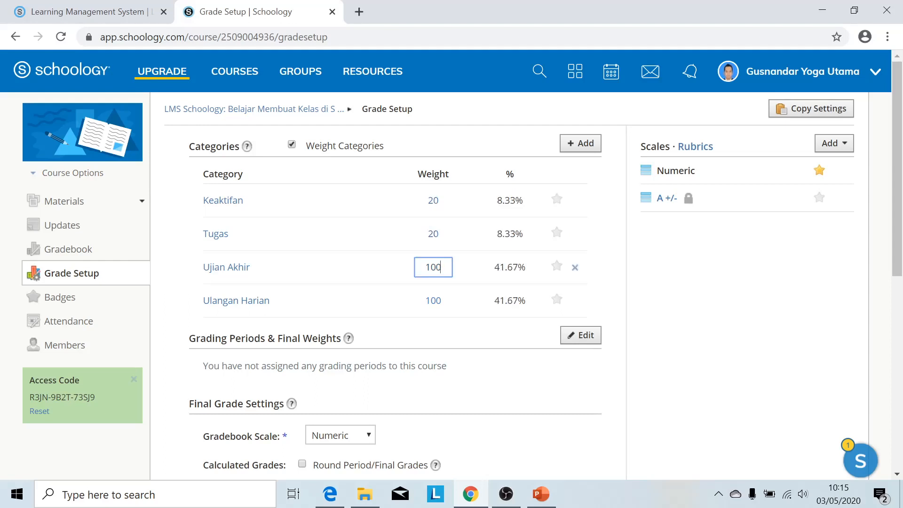
{"action": "key", "text": "BackSpace"}
{"action": "key", "text": "BackSpace"}
{"action": "type", "text": "30"}
{"action": "left_click", "coordinate": [440, 300]}
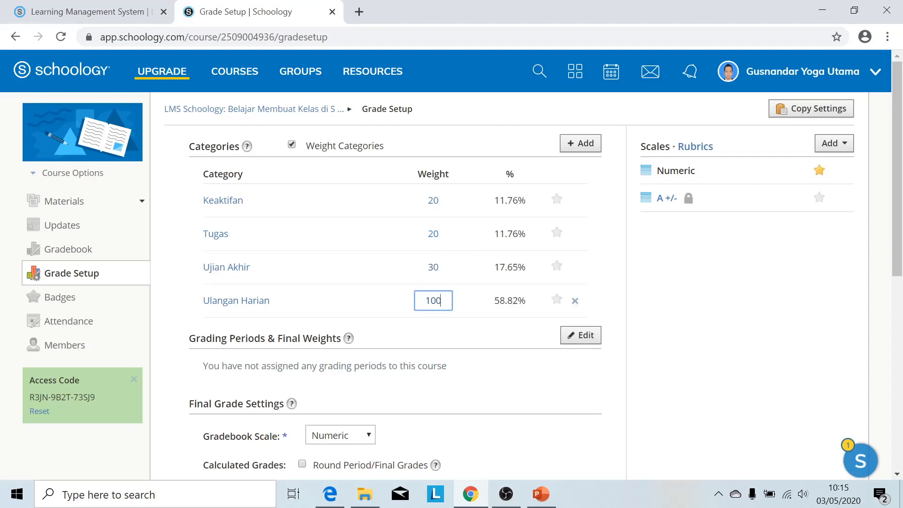
{"action": "key", "text": "BackSpace"}
{"action": "key", "text": "BackSpace"}
{"action": "key", "text": "BackSpace"}
{"action": "type", "text": "30"}
{"action": "left_click", "coordinate": [373, 258]}
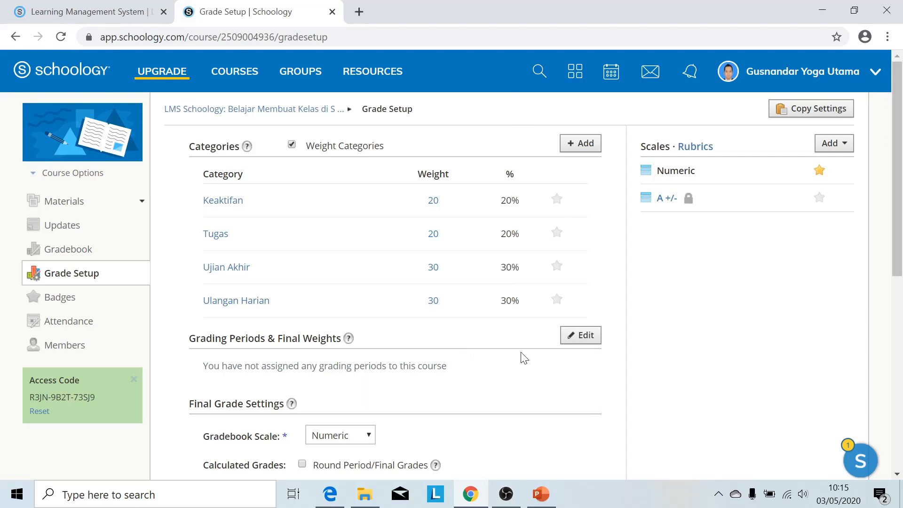
Add a Semester2 grading period starting January 11, 2020.
{"action": "left_click", "coordinate": [581, 337]}
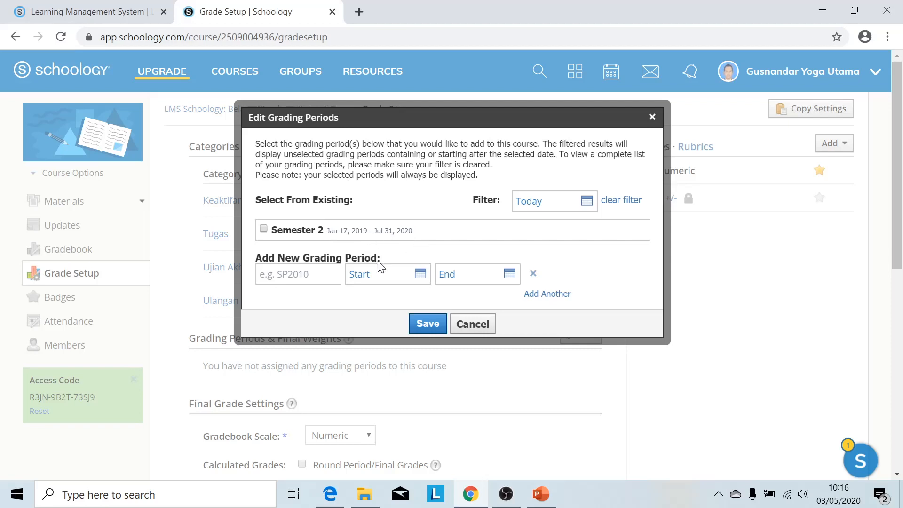
{"action": "left_click", "coordinate": [282, 274]}
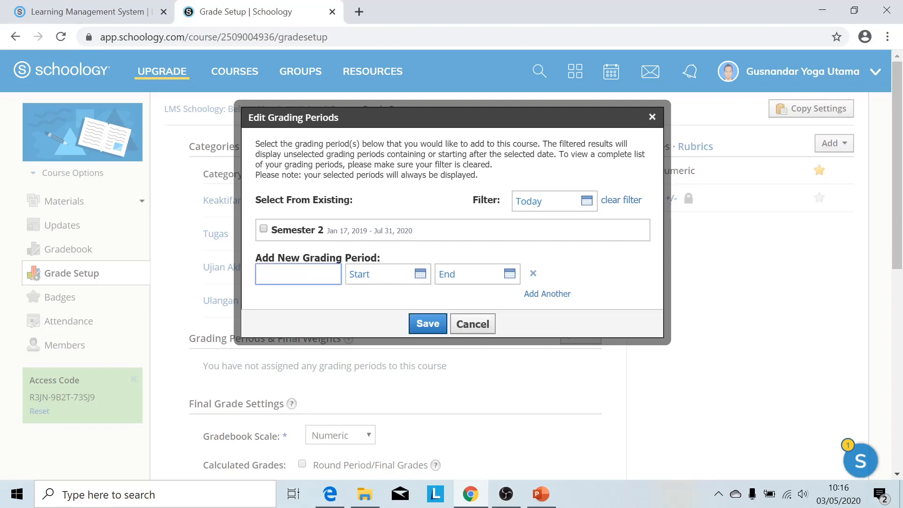
{"action": "type", "text": "Semester2"}
{"action": "left_click", "coordinate": [379, 277]}
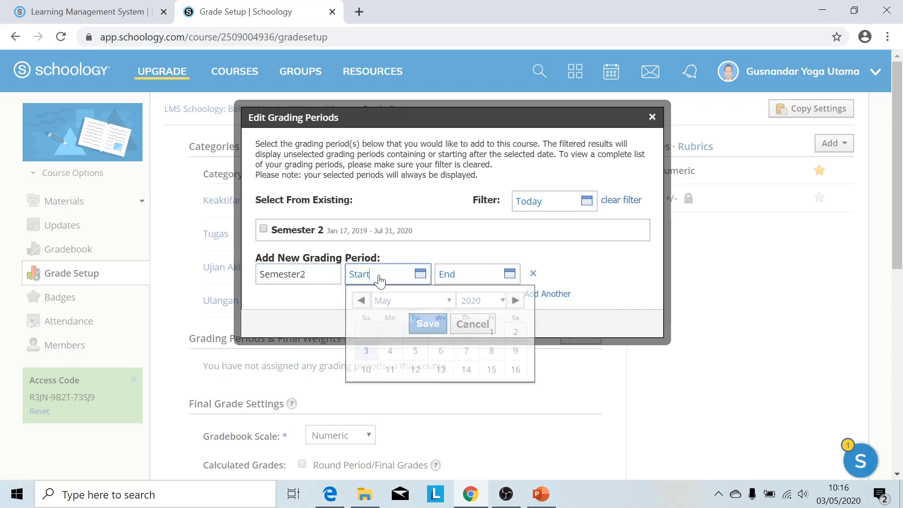
{"action": "left_click", "coordinate": [370, 305]}
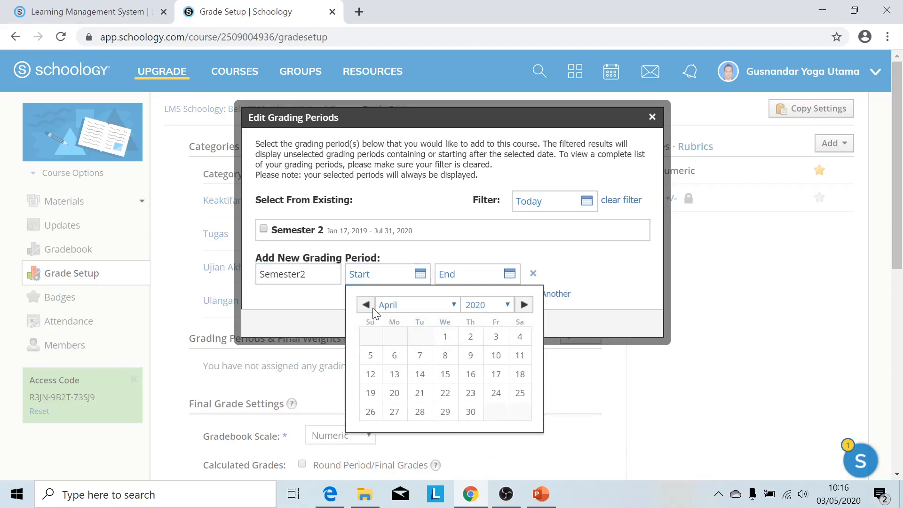
{"action": "left_click", "coordinate": [370, 306]}
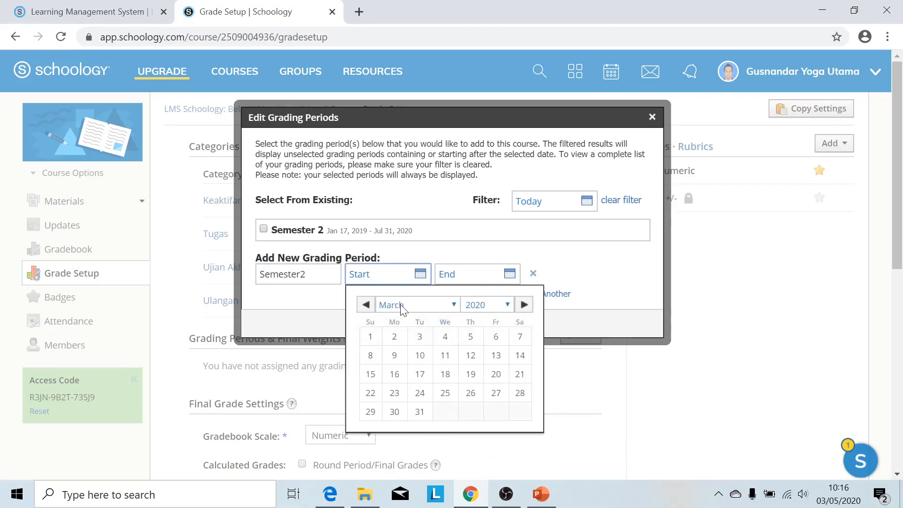
{"action": "left_click", "coordinate": [366, 305]}
{"action": "left_click", "coordinate": [366, 306]}
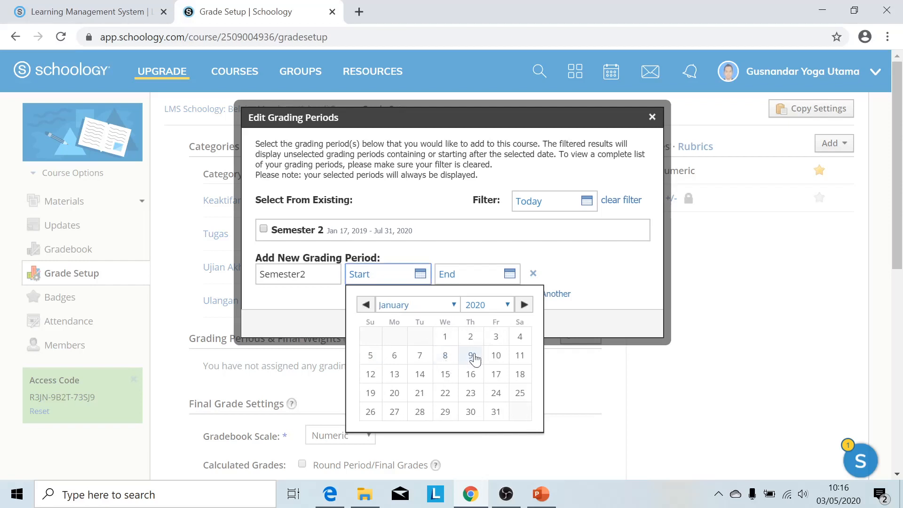
{"action": "left_click", "coordinate": [518, 361]}
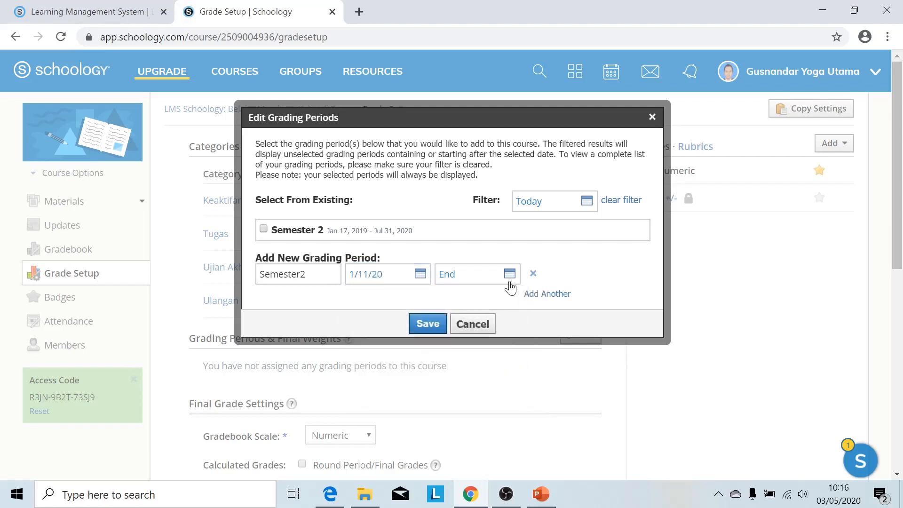
Set Semester2's end date to July 31, 2020 and save the grading period.
{"action": "left_click", "coordinate": [510, 277]}
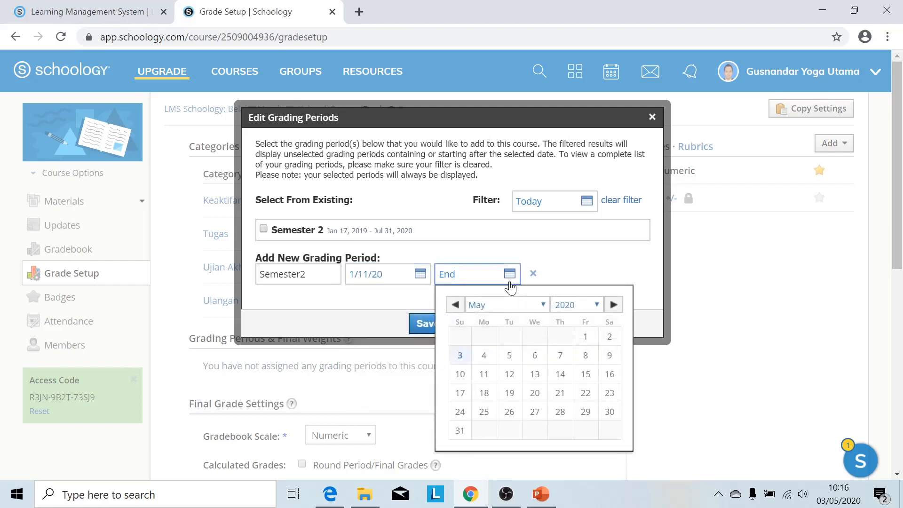
{"action": "left_click", "coordinate": [543, 304]}
{"action": "left_click", "coordinate": [502, 388]}
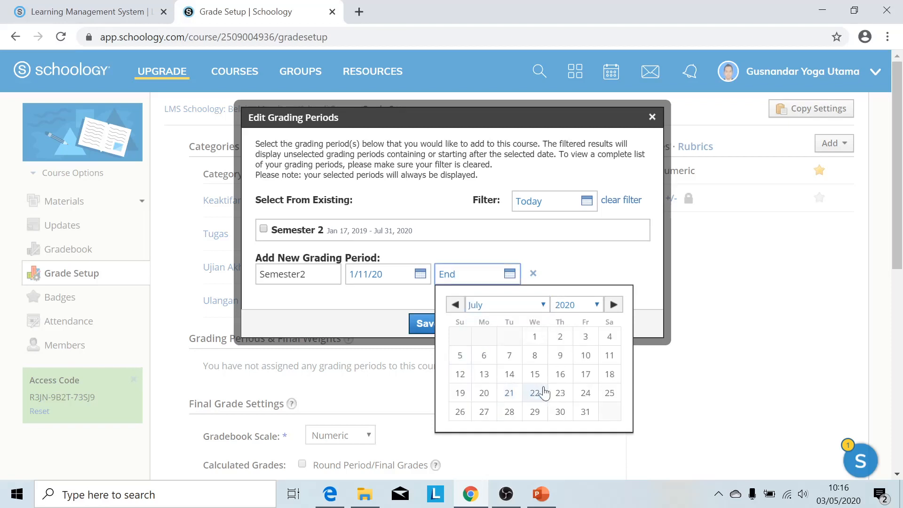
{"action": "left_click", "coordinate": [585, 412]}
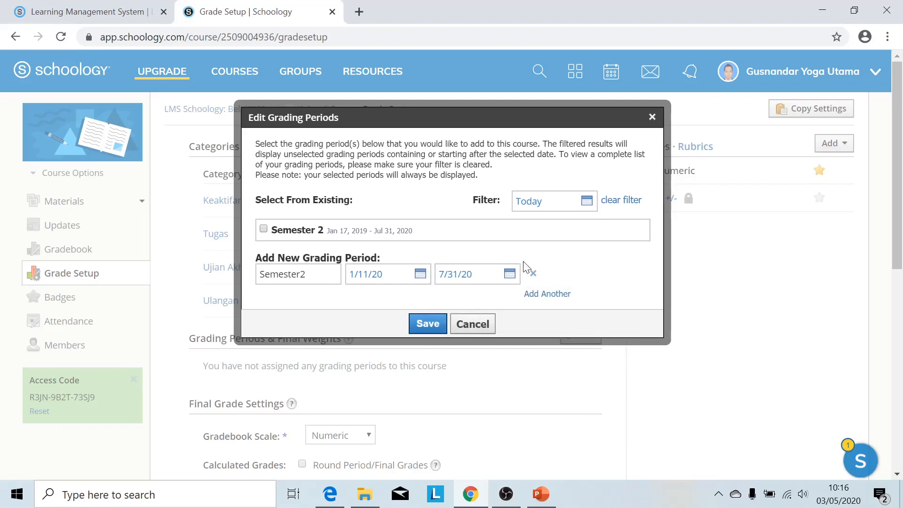
{"action": "left_click", "coordinate": [428, 324]}
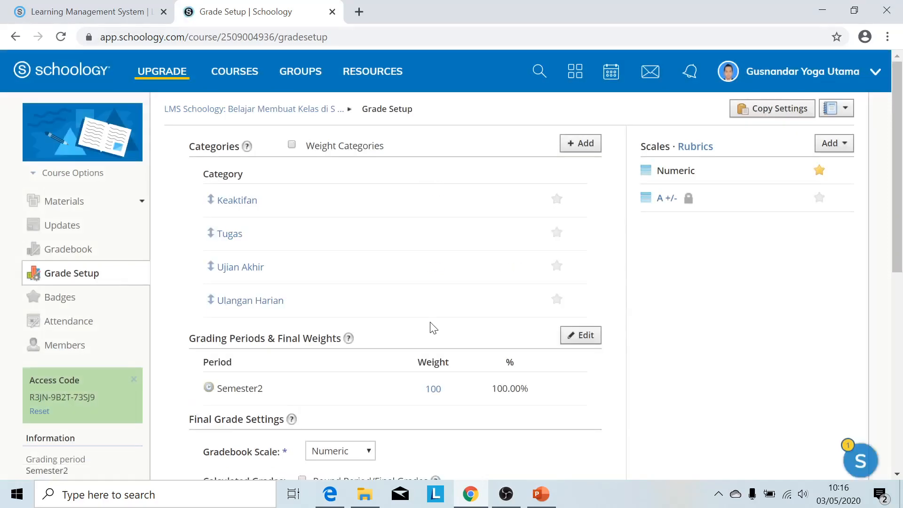
{"action": "scroll", "coordinate": [258, 368], "scroll_direction": "down", "scroll_amount": 2}
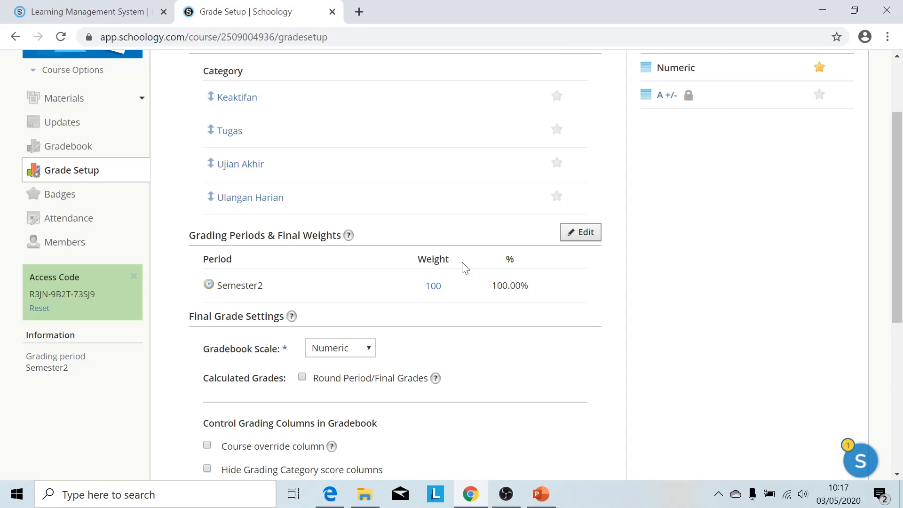
{"action": "scroll", "coordinate": [465, 267], "scroll_direction": "down", "scroll_amount": 2}
{"action": "scroll", "coordinate": [465, 268], "scroll_direction": "down", "scroll_amount": 1}
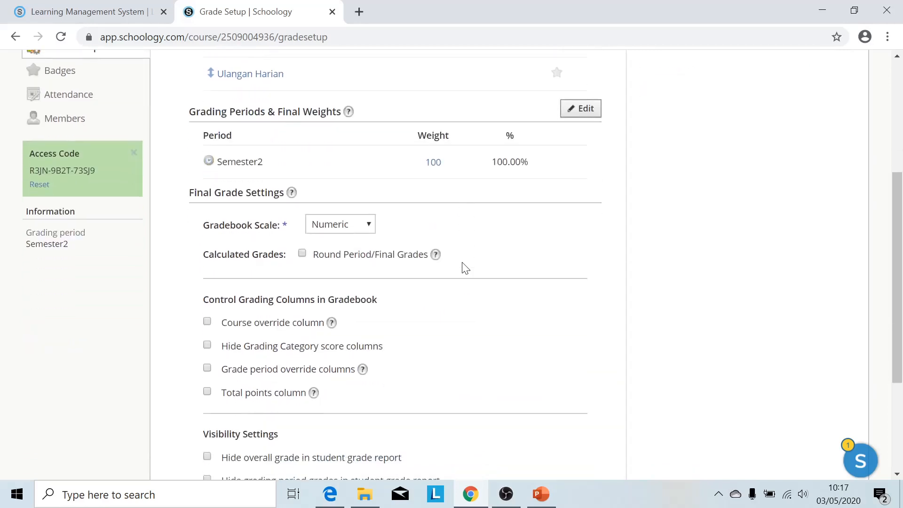
{"action": "left_click", "coordinate": [369, 225]}
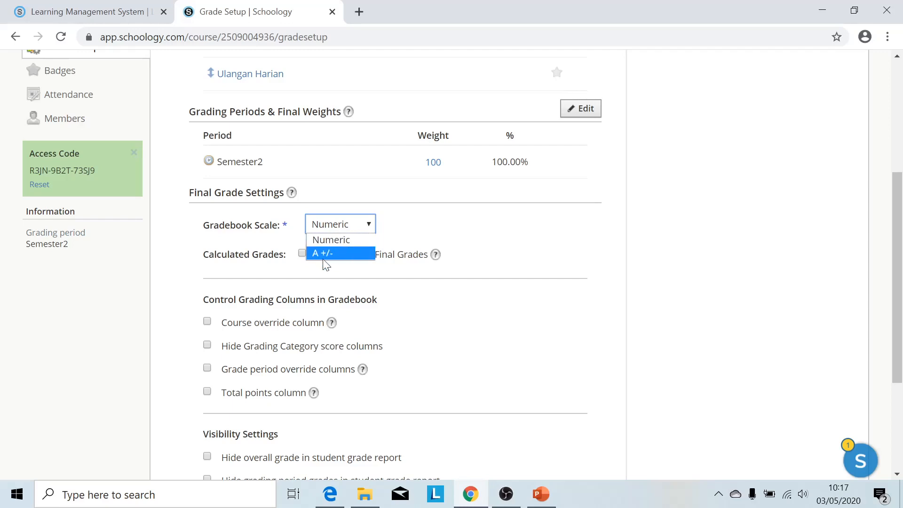
{"action": "left_click", "coordinate": [331, 240]}
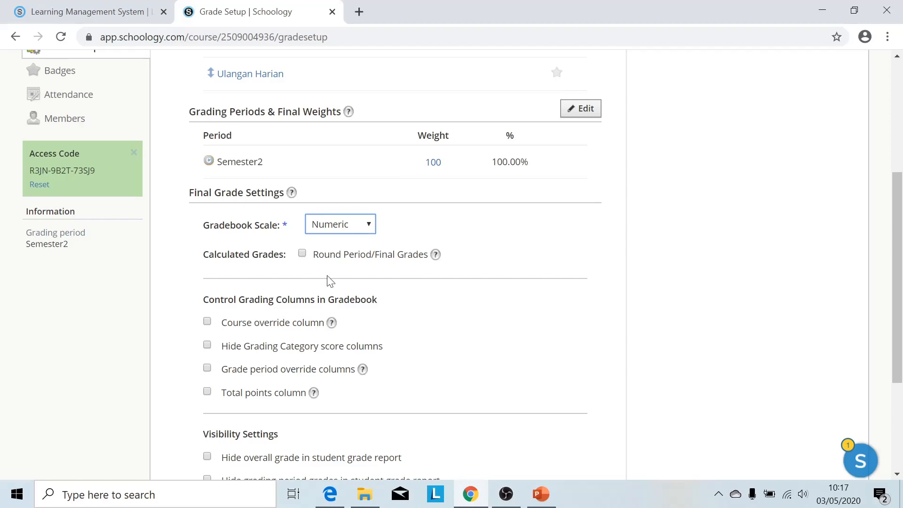
{"action": "scroll", "coordinate": [426, 299], "scroll_direction": "down", "scroll_amount": 2}
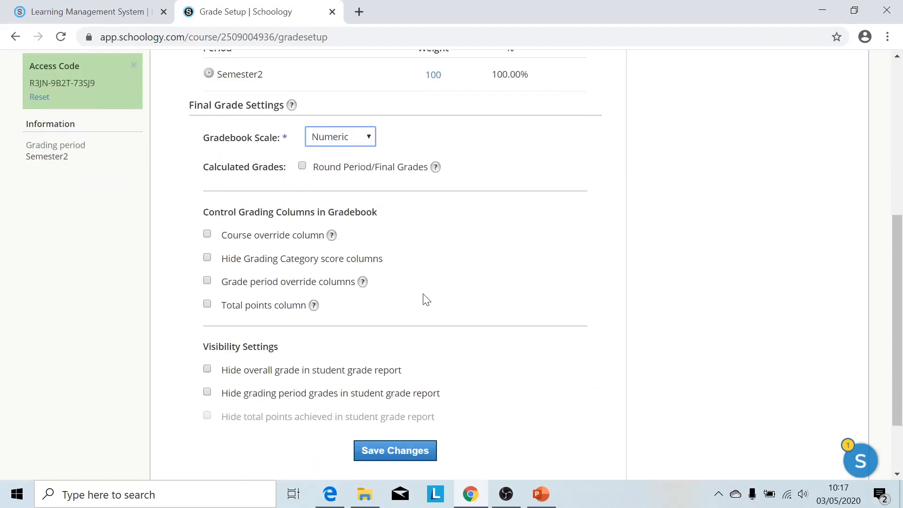
{"action": "scroll", "coordinate": [426, 299], "scroll_direction": "up", "scroll_amount": 7}
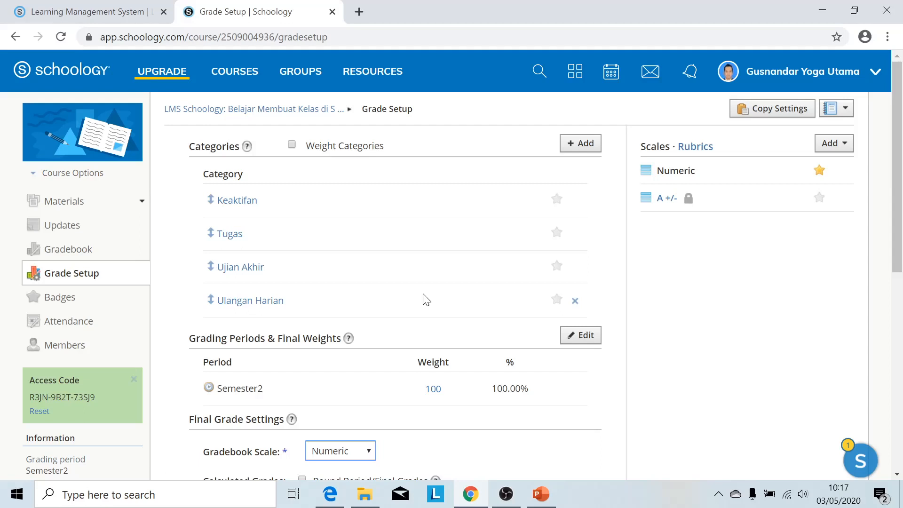
Re-enable Weight Categories and set Keaktifan and Tugas weights to 20.
{"action": "left_click", "coordinate": [314, 147]}
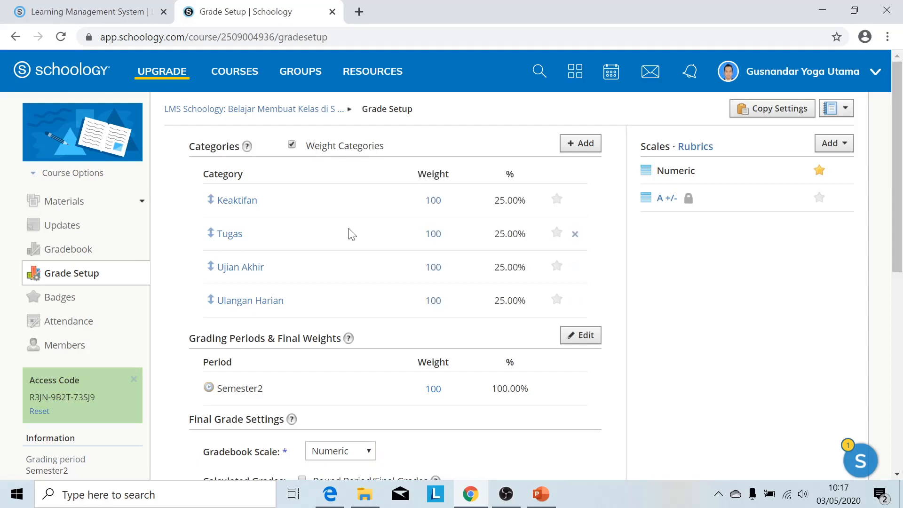
{"action": "scroll", "coordinate": [420, 248], "scroll_direction": "down", "scroll_amount": 2}
{"action": "scroll", "coordinate": [420, 248], "scroll_direction": "up", "scroll_amount": 2}
{"action": "left_click_drag", "start_coordinate": [444, 201], "coordinate": [413, 194]}
{"action": "type", "text": "20"}
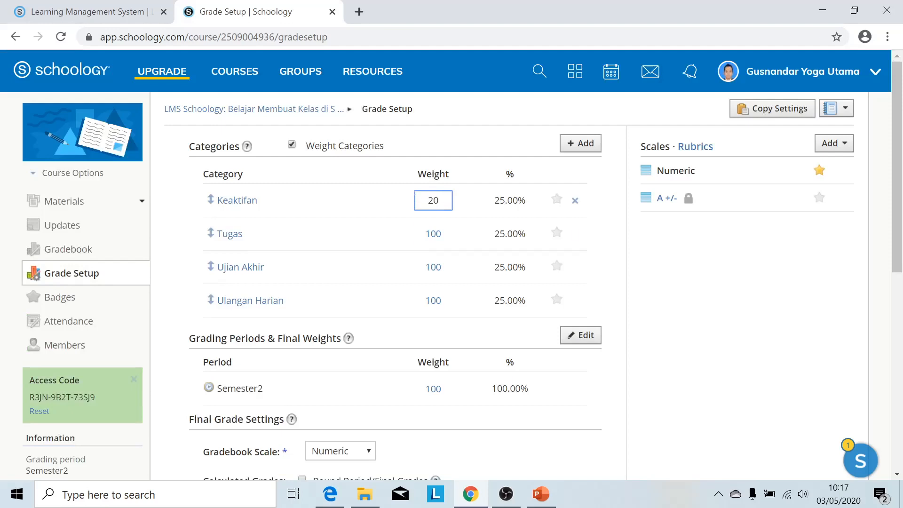
{"action": "key", "text": "Tab"}
{"action": "key", "text": "BackSpace"}
{"action": "key", "text": "BackSpace"}
{"action": "key", "text": "BackSpace"}
{"action": "type", "text": "20"}
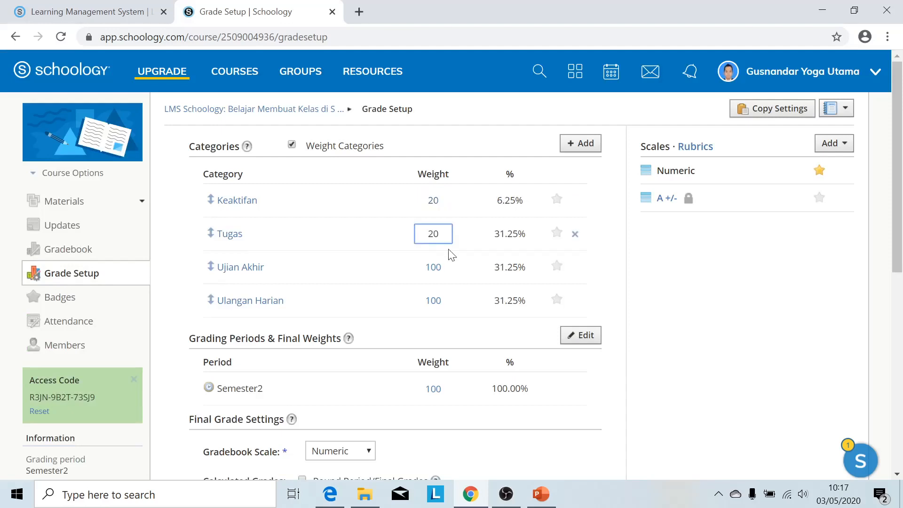
Set Ujian Akhir and Ulangan Harian weights to 30 and save the Grade Setup changes.
{"action": "key", "text": "Tab"}
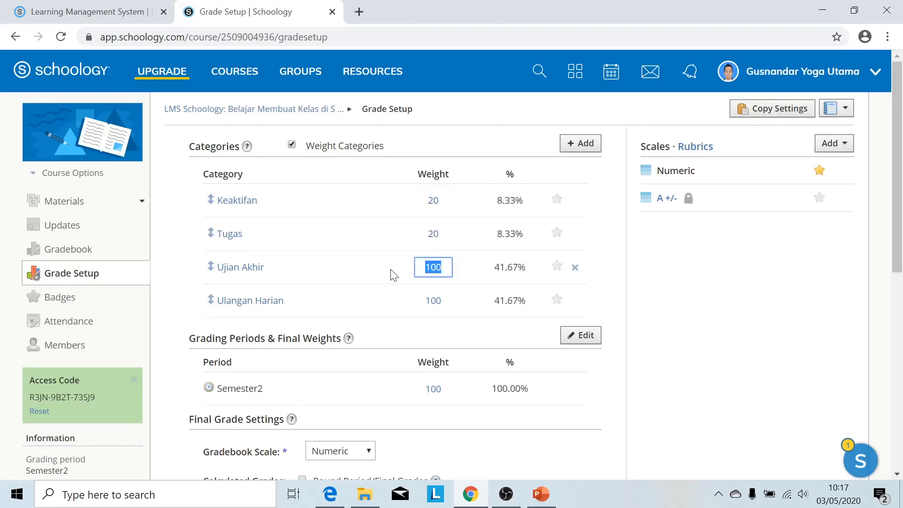
{"action": "key", "text": "BackSpace"}
{"action": "type", "text": "30"}
{"action": "key", "text": "Tab"}
{"action": "key", "text": "Tab"}
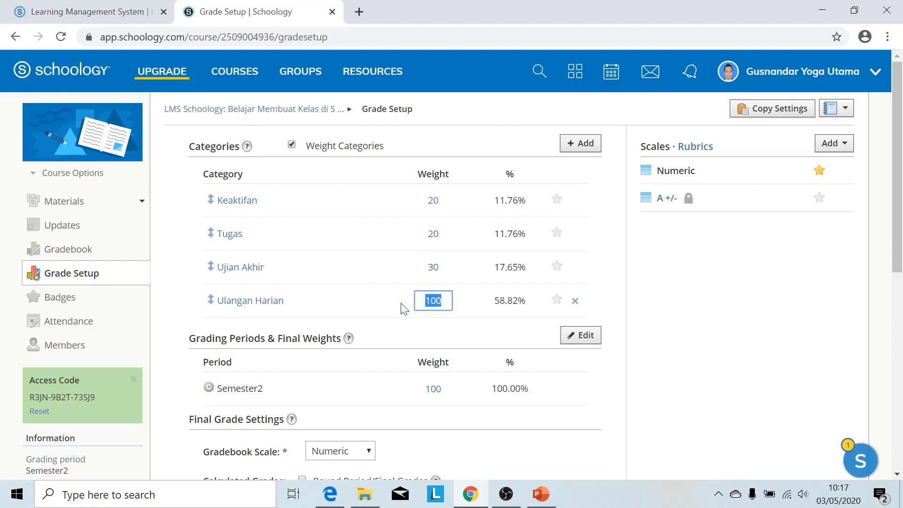
{"action": "type", "text": "30"}
{"action": "left_click", "coordinate": [680, 297]}
{"action": "scroll", "coordinate": [680, 297], "scroll_direction": "down", "scroll_amount": 9}
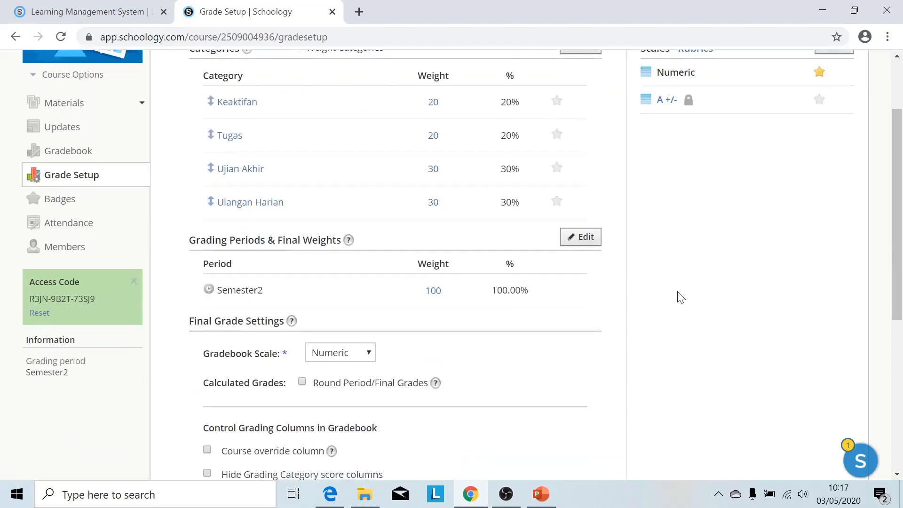
{"action": "left_click", "coordinate": [403, 371]}
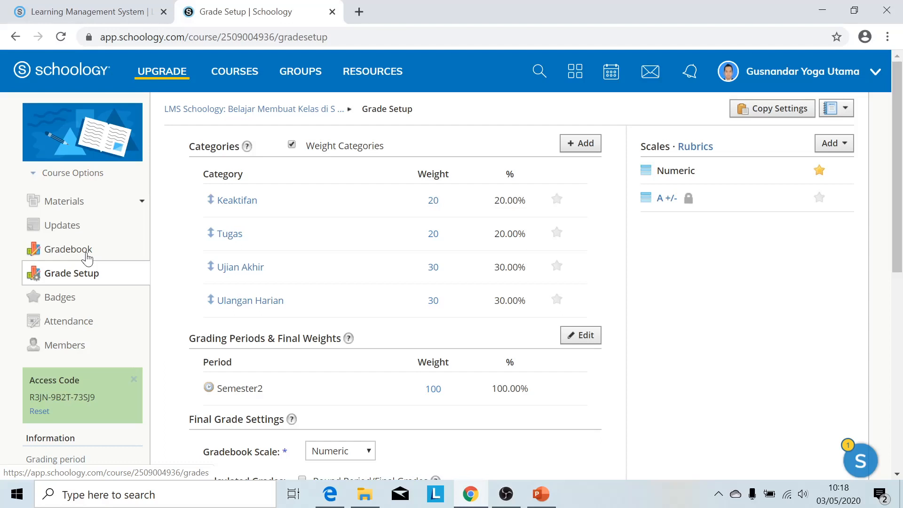
Filter the Gradebook to All Category Summaries to show one column per category.
{"action": "left_click", "coordinate": [87, 257]}
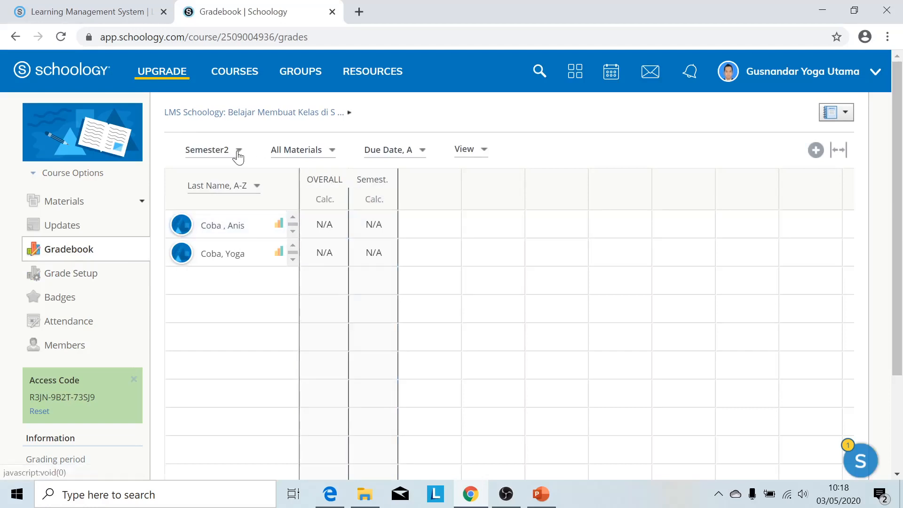
{"action": "left_click", "coordinate": [303, 150]}
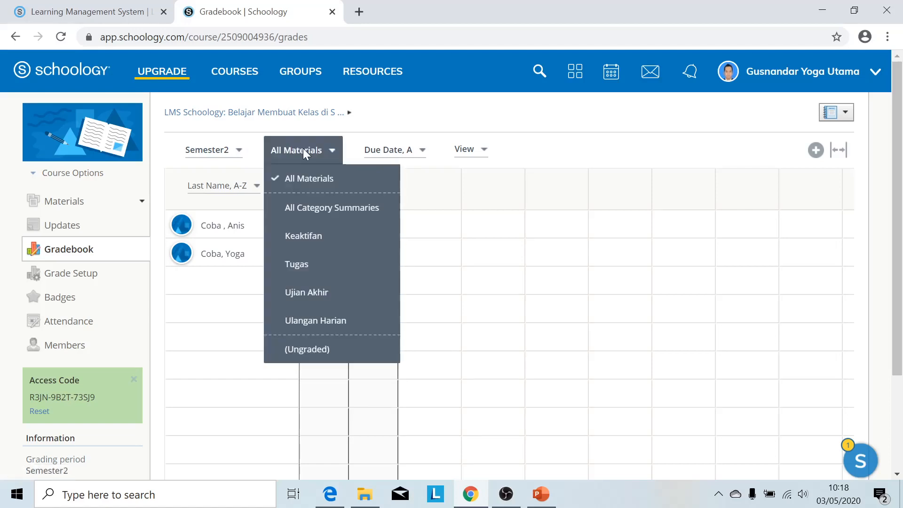
{"action": "left_click", "coordinate": [302, 214]}
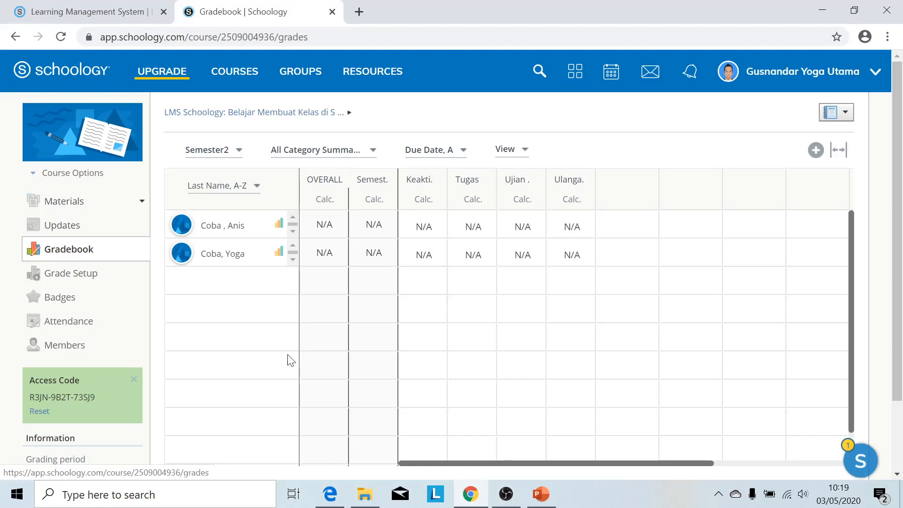
Play PowerPoint's closing slide 4, 'See you TSBY #8', as a full-screen slide show.
{"action": "left_click", "coordinate": [544, 506]}
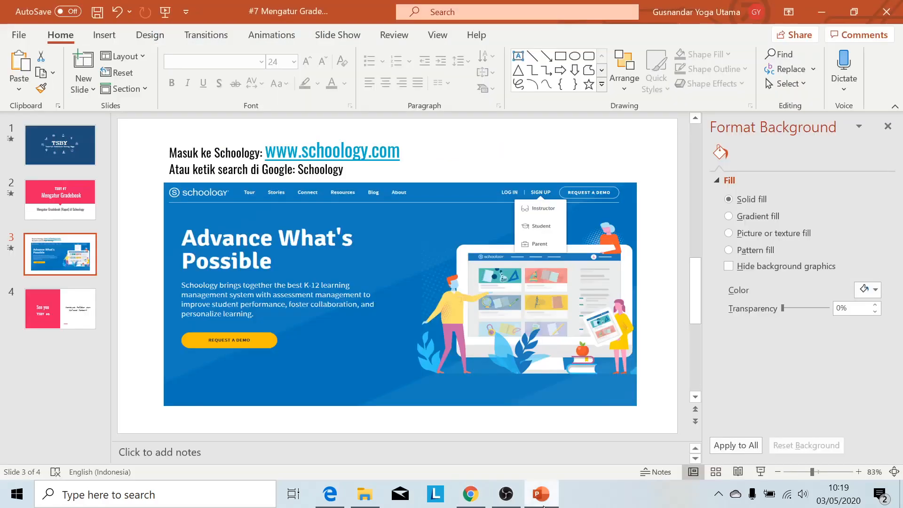
{"action": "left_click", "coordinate": [82, 308]}
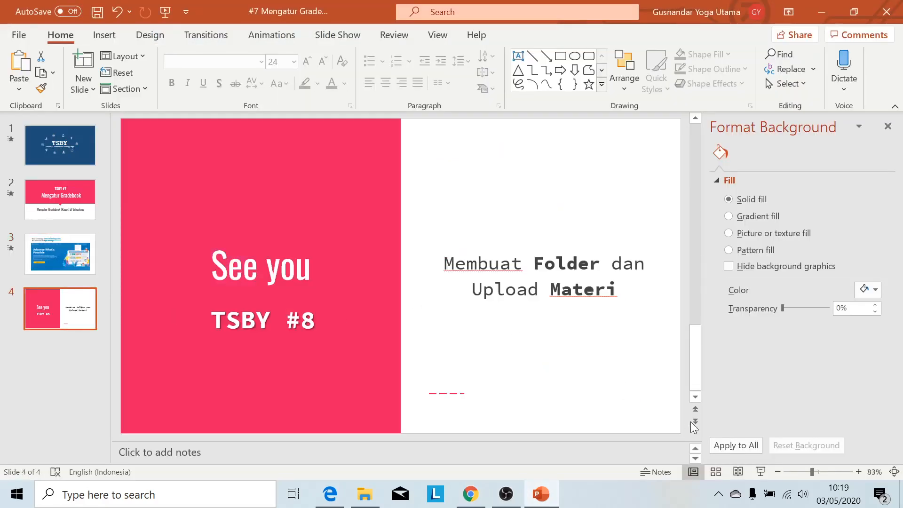
{"action": "left_click", "coordinate": [760, 471]}
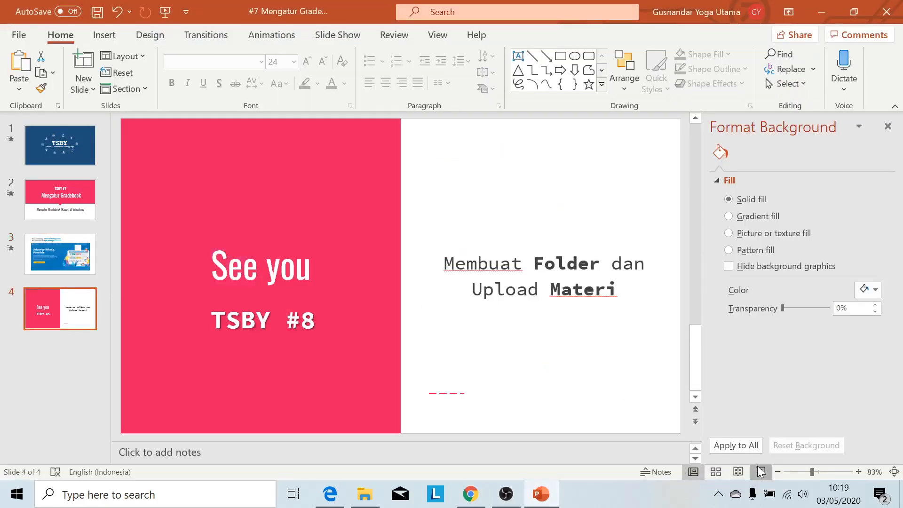